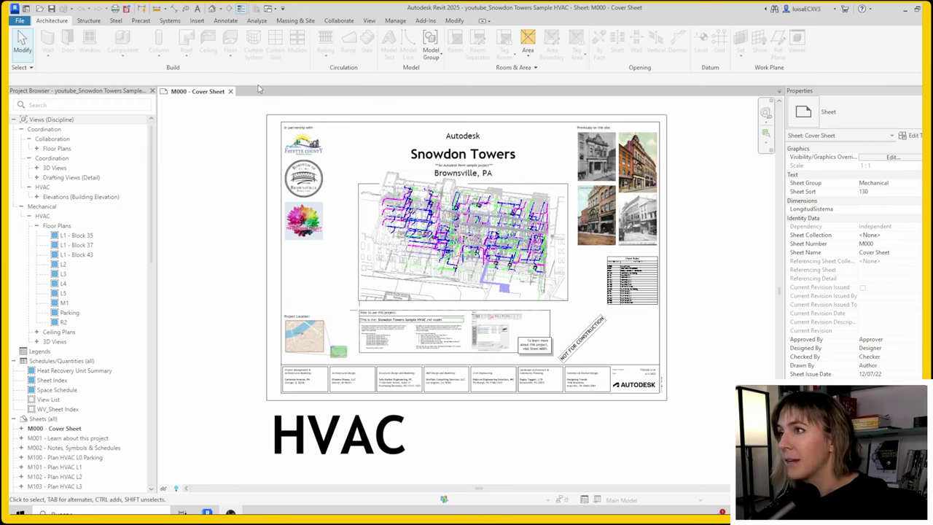
# Open the {3D} view under Coordination and zoom in on the HVAC duct network
pyautogui.doubleClick(64, 169)
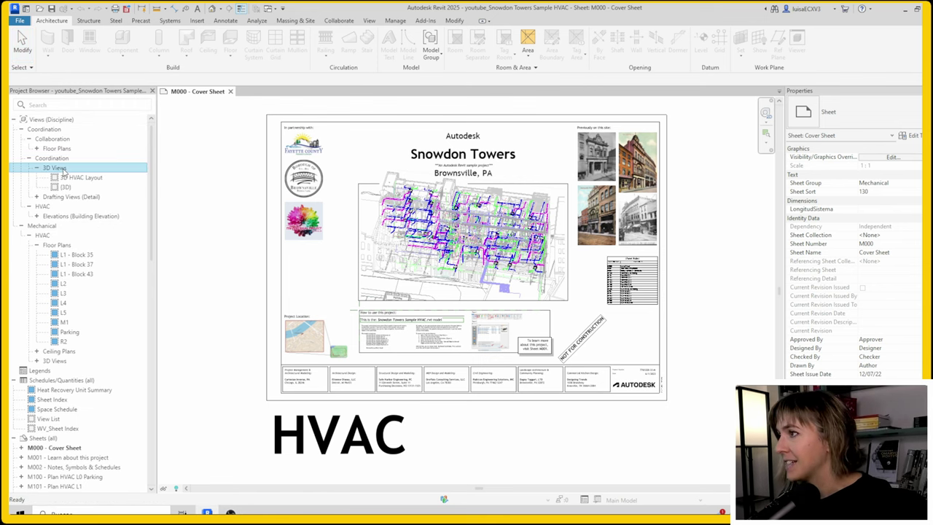
pyautogui.doubleClick(65, 187)
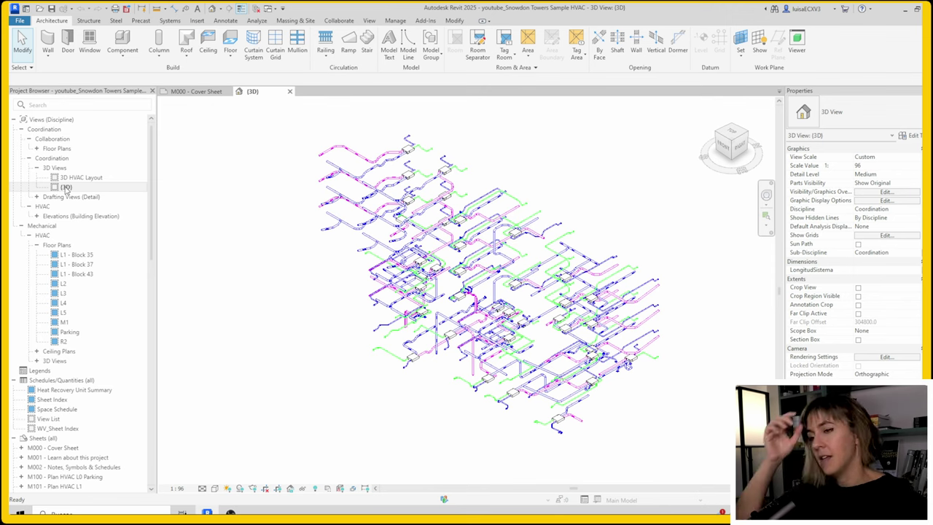
pyautogui.scroll(3, 470, 258)
pyautogui.scroll(3, 469, 259)
pyautogui.scroll(-2, 470, 259)
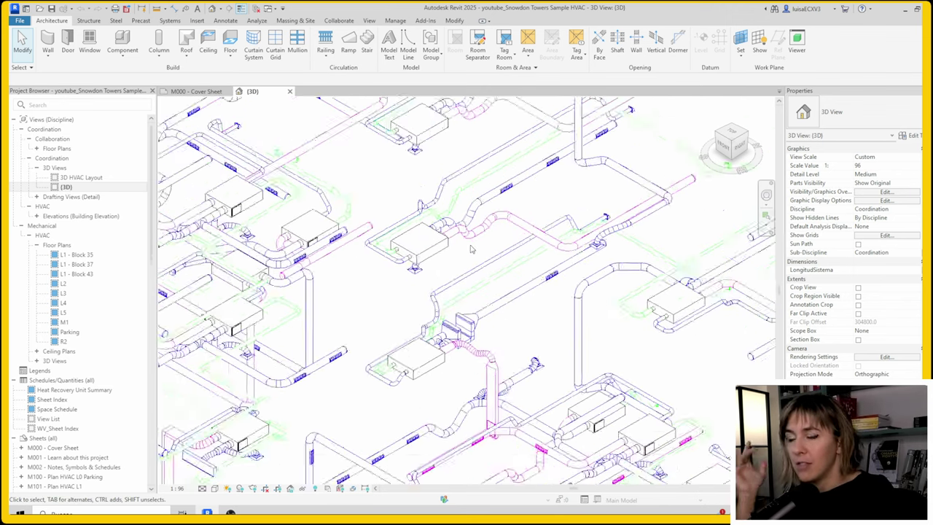
pyautogui.scroll(-2, 470, 259)
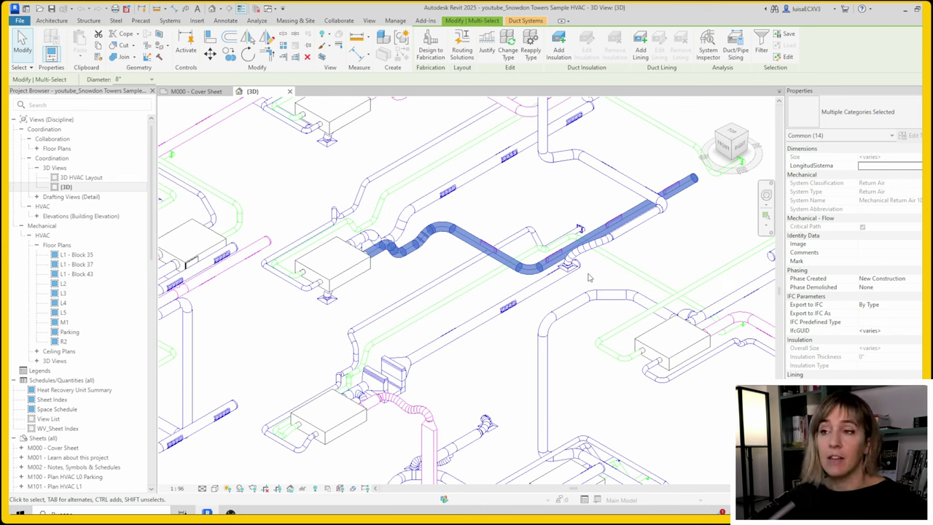
pyautogui.click(430, 258)
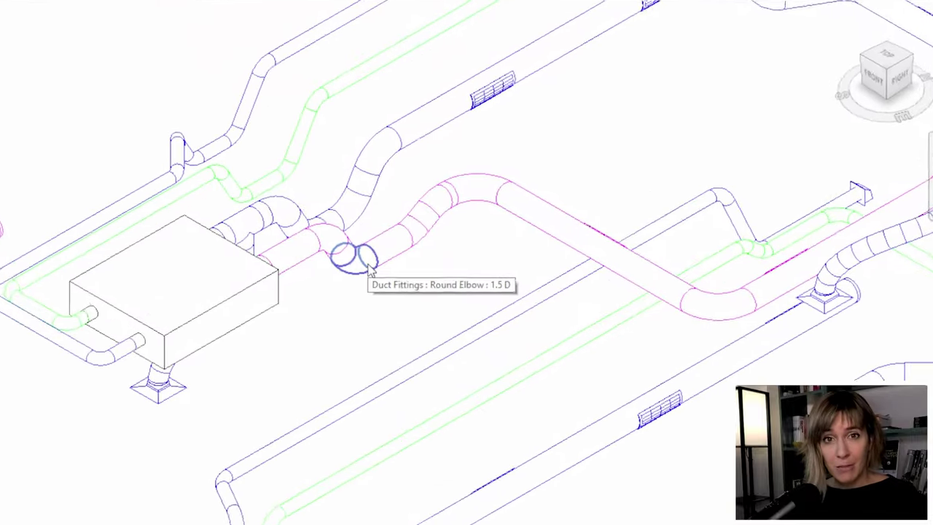
pyautogui.click(349, 268)
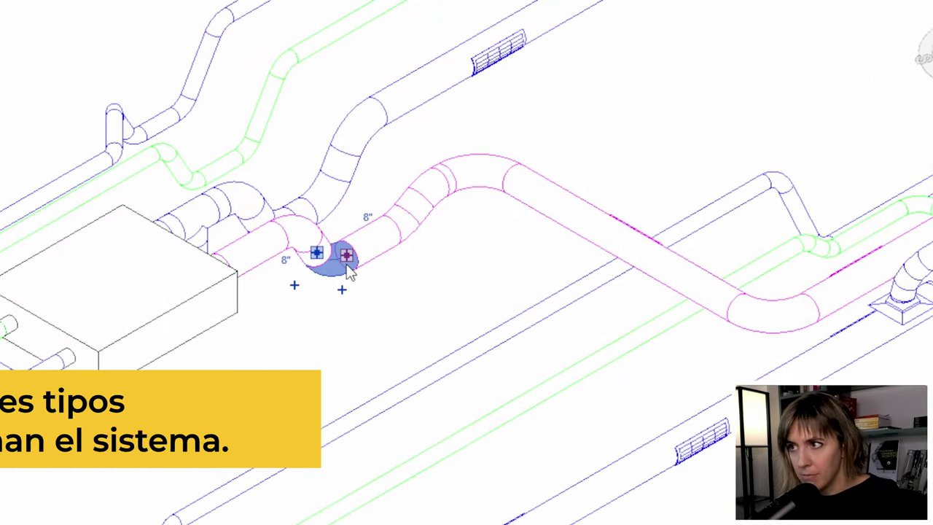
pyautogui.click(470, 326)
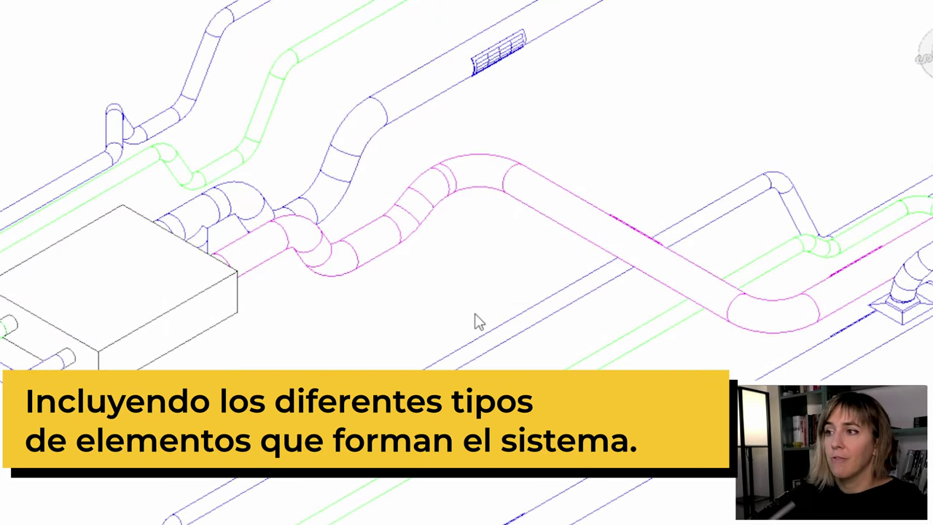
pyautogui.click(403, 240)
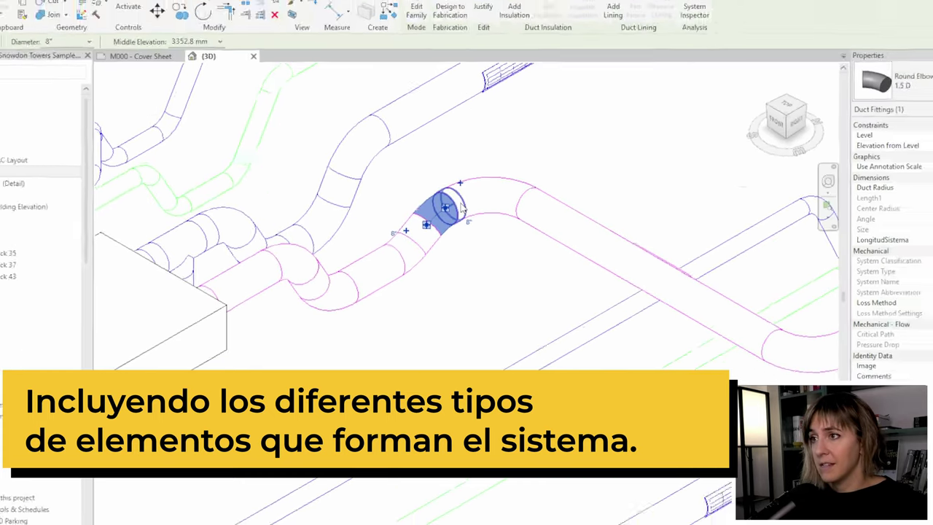
pyautogui.click(461, 209)
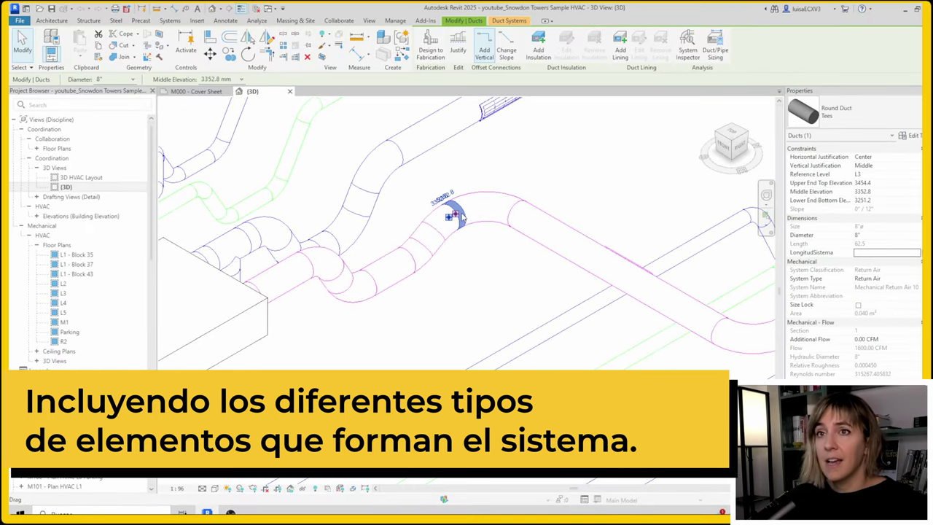
pyautogui.press('Escape')
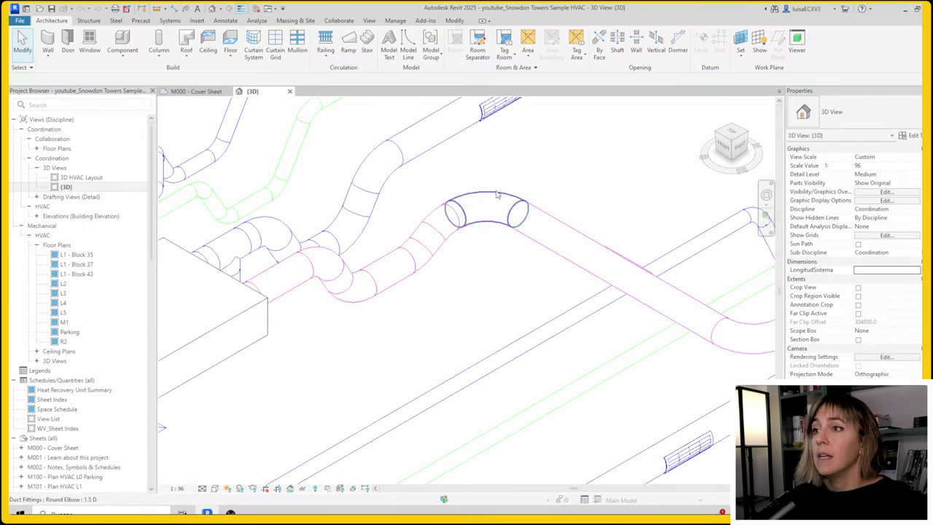
pyautogui.click(537, 213)
pyautogui.scroll(-3, 448, 211)
pyautogui.scroll(-2, 510, 248)
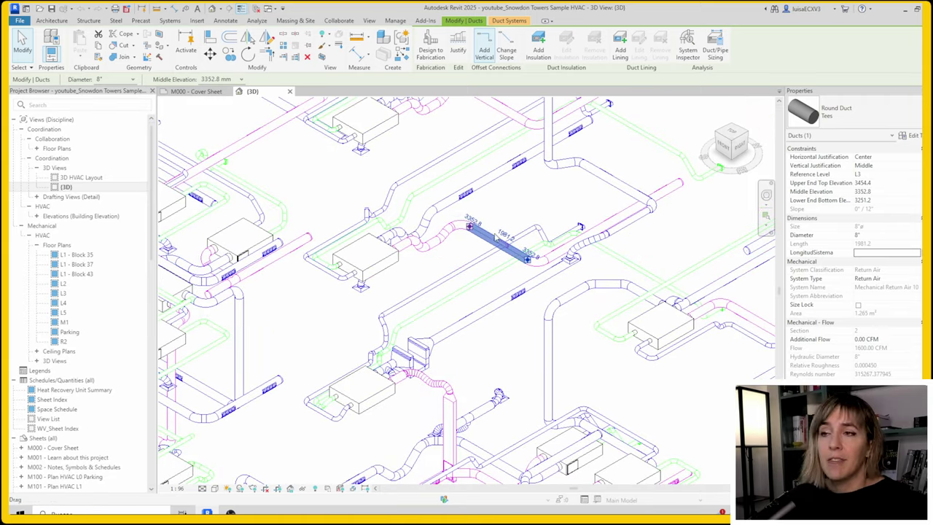
pyautogui.scroll(1, 612, 248)
pyautogui.scroll(3, 583, 269)
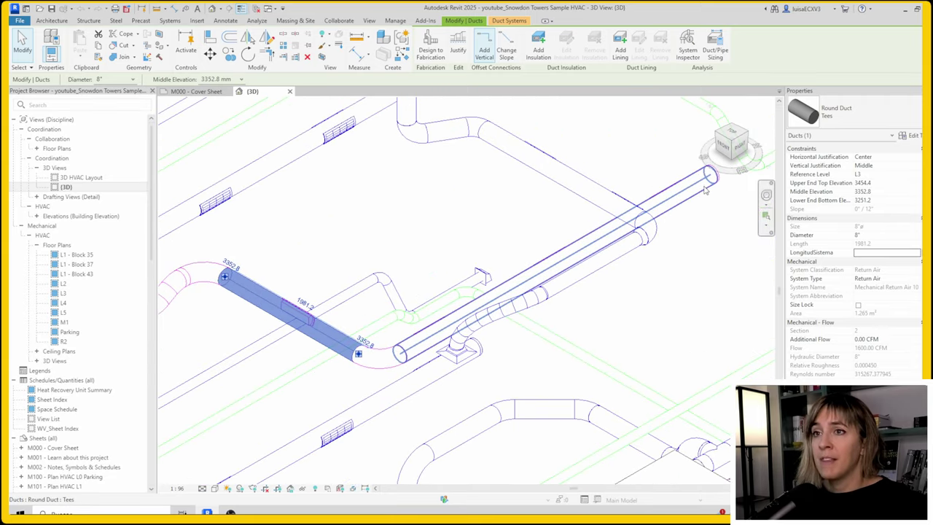
pyautogui.scroll(2, 565, 279)
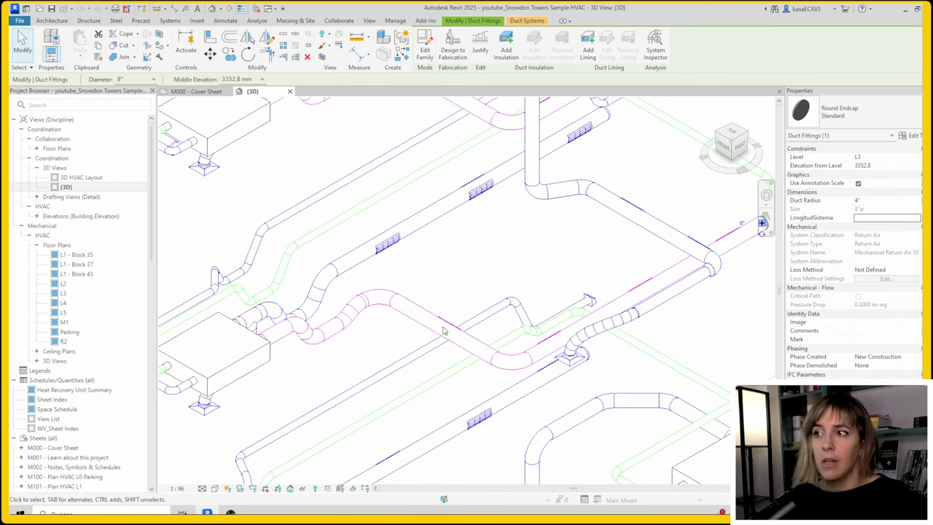
pyautogui.click(446, 327)
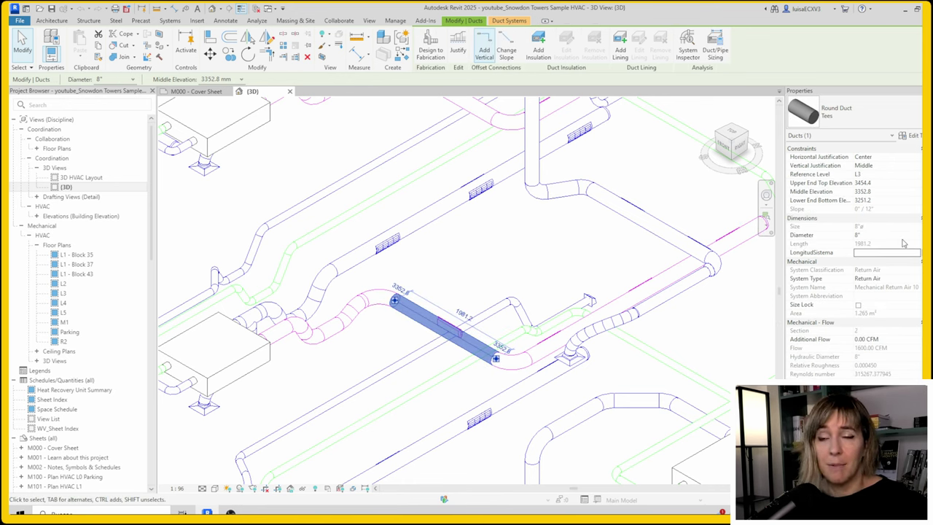
pyautogui.click(378, 297)
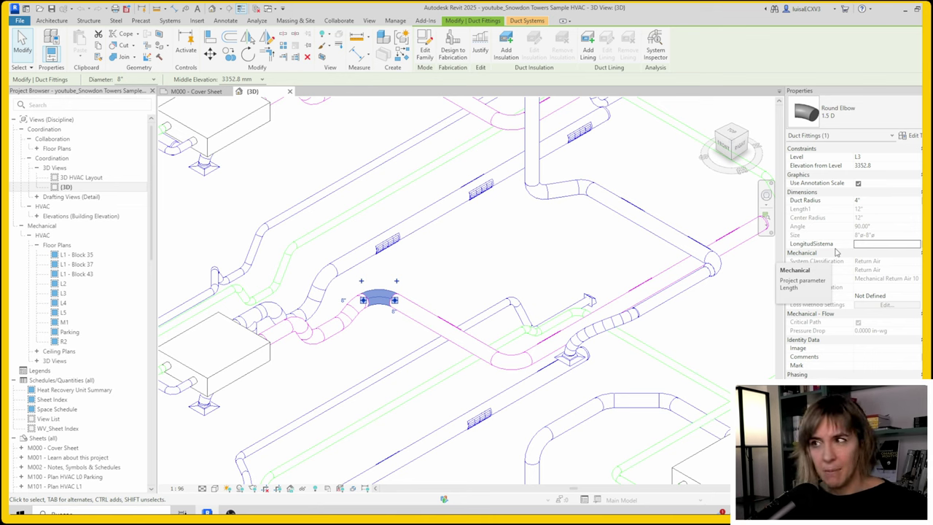
# Try selecting the pink return-air duct run, cycling with Tab, then clear the selection
pyautogui.click(328, 381)
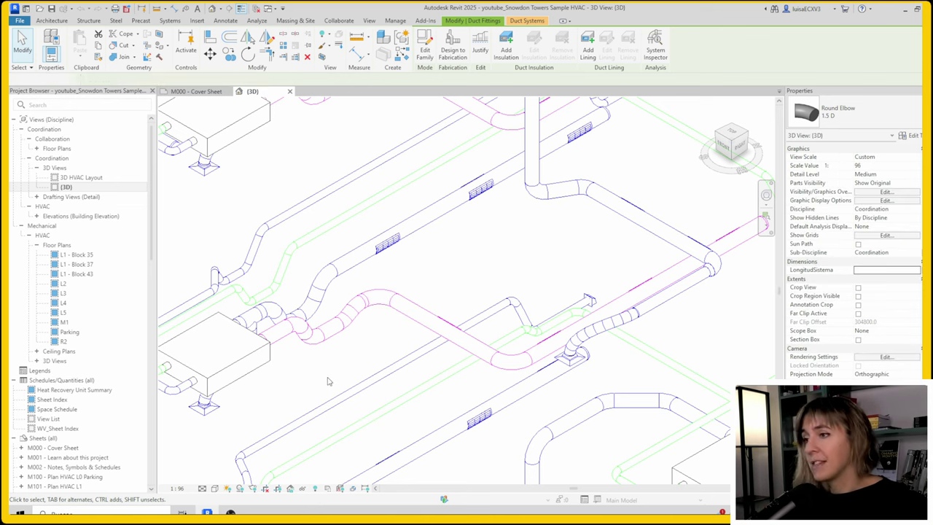
pyautogui.click(304, 332)
pyautogui.press('Escape')
pyautogui.press('Tab')
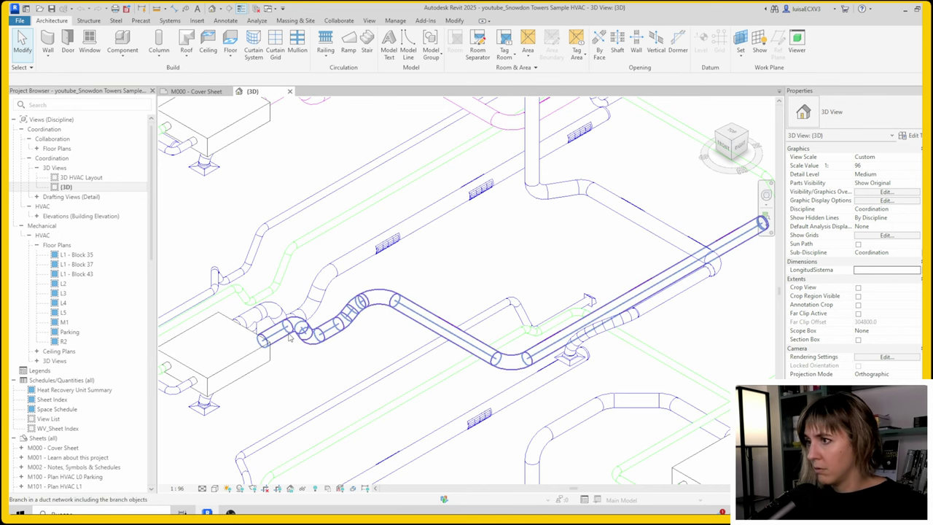
pyautogui.click(289, 336)
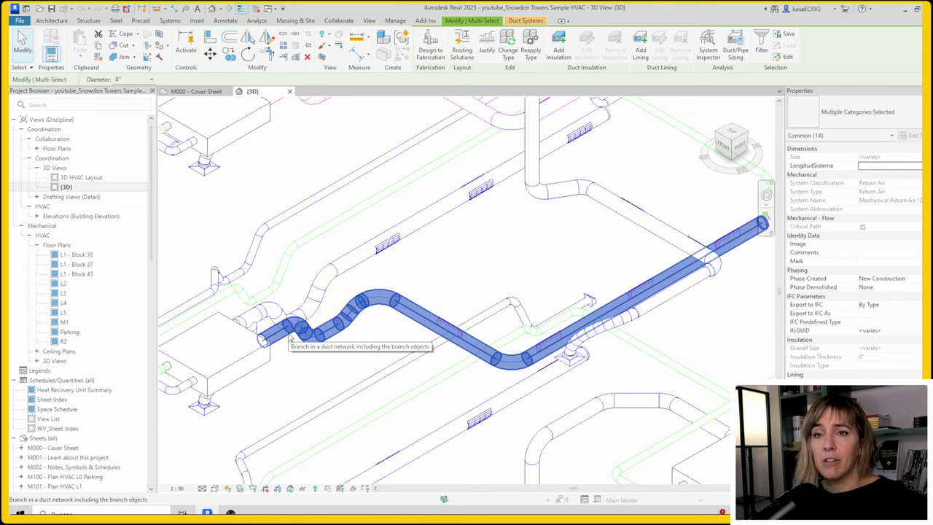
pyautogui.click(441, 326)
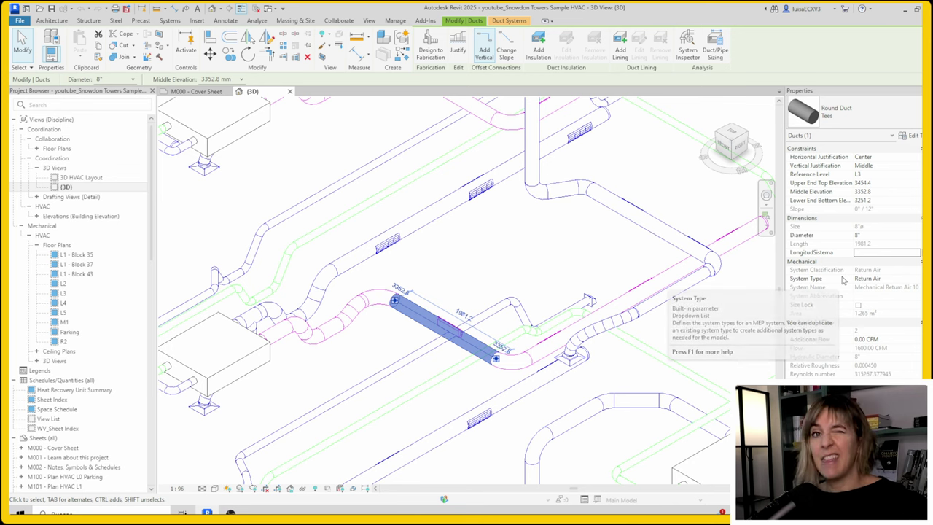
pyautogui.press('Escape')
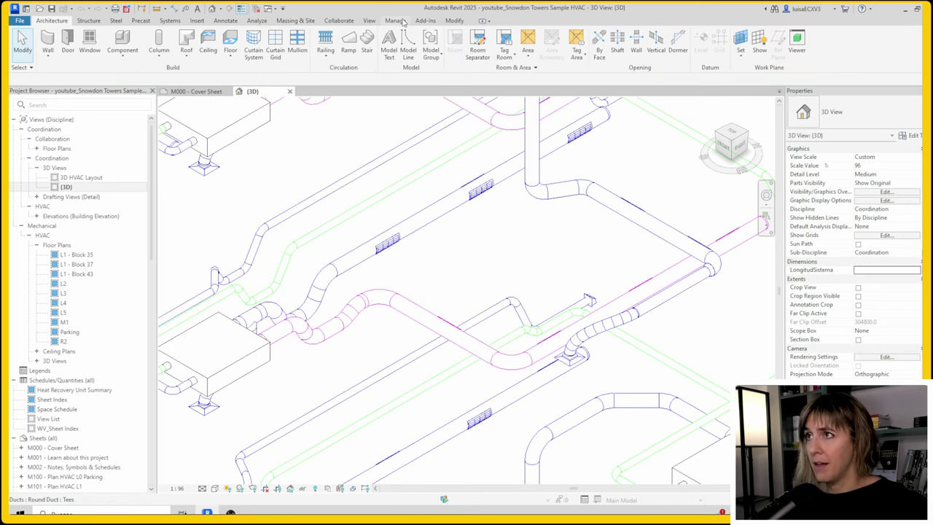
# Select the whole return-air duct branch with Tab and temporarily isolate it in the view
pyautogui.click(397, 21)
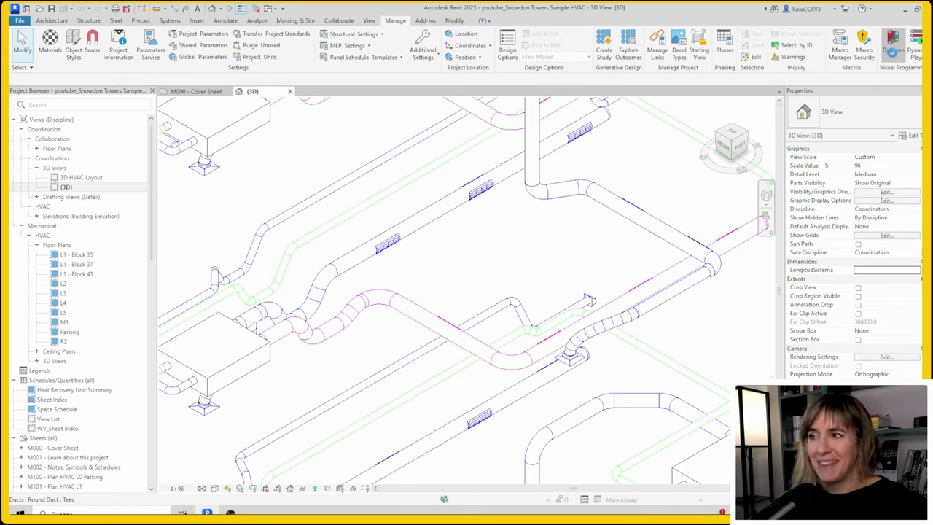
pyautogui.press('Tab')
pyautogui.click(406, 314)
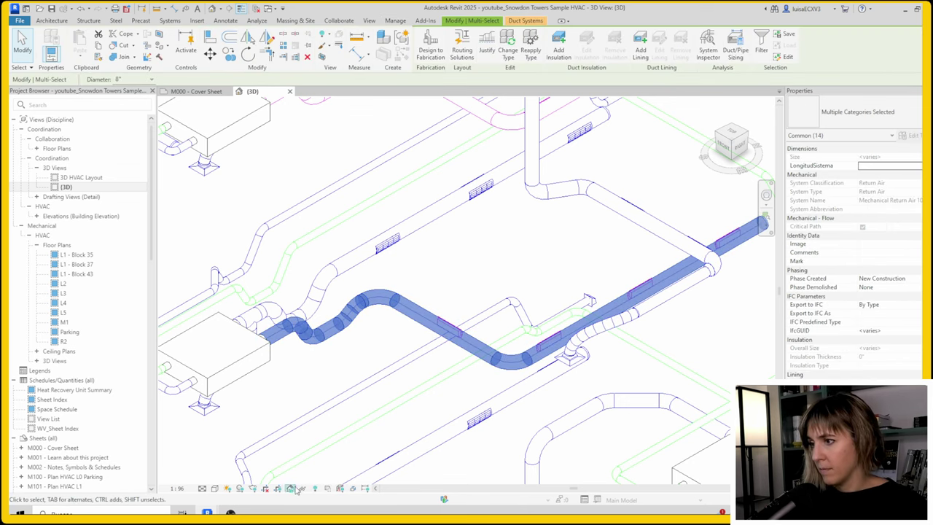
pyautogui.click(301, 488)
pyautogui.click(323, 453)
pyautogui.press('Escape')
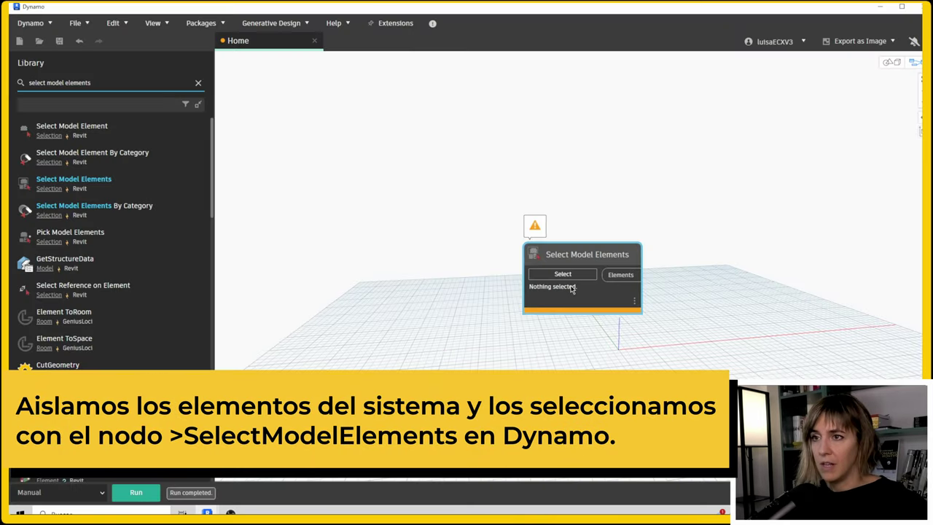
# Pick the 14 ducts and fittings of the isolated branch into Dynamo's Select Model Elements node
pyautogui.click(901, 7)
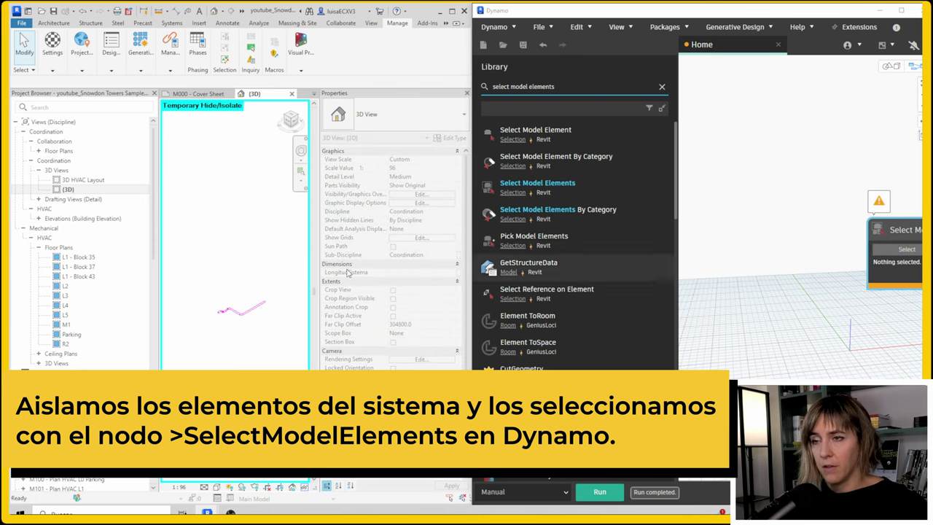
pyautogui.moveTo(287, 278); pyautogui.dragTo(207, 330)
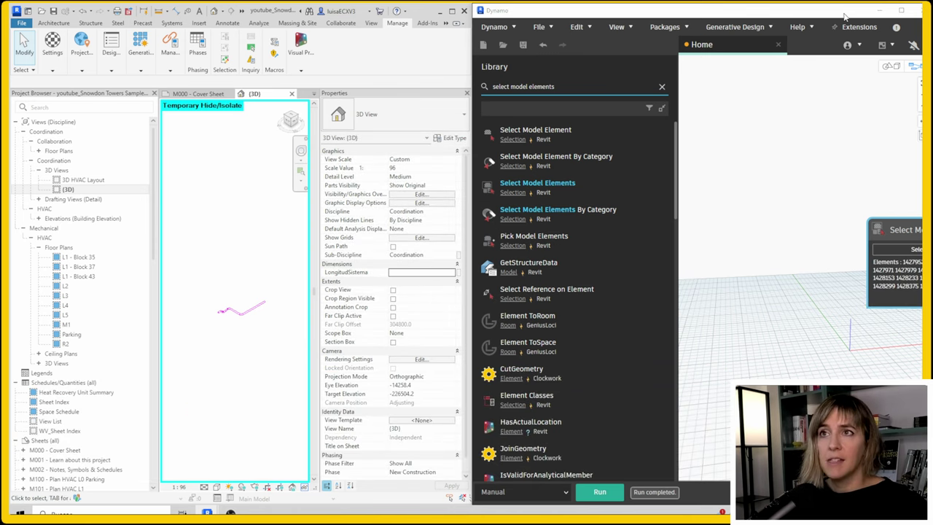
pyautogui.click(451, 12)
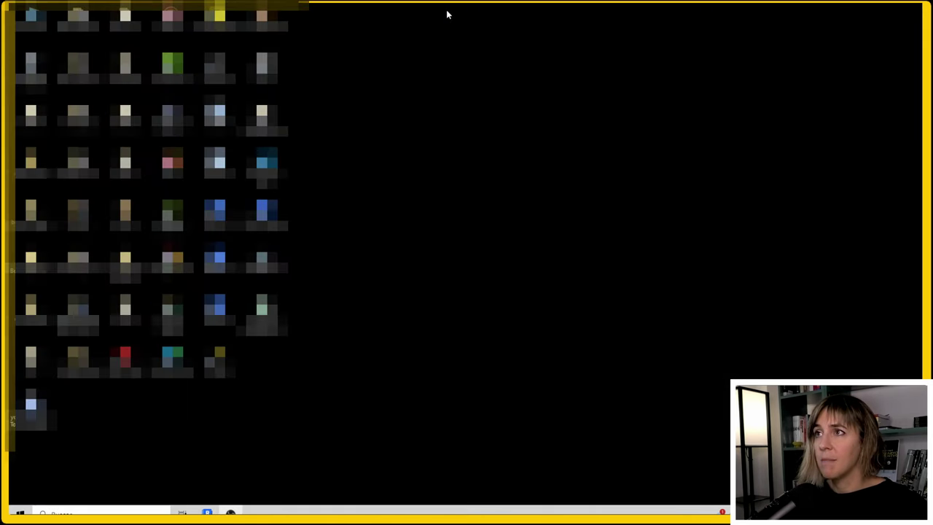
pyautogui.click(237, 506)
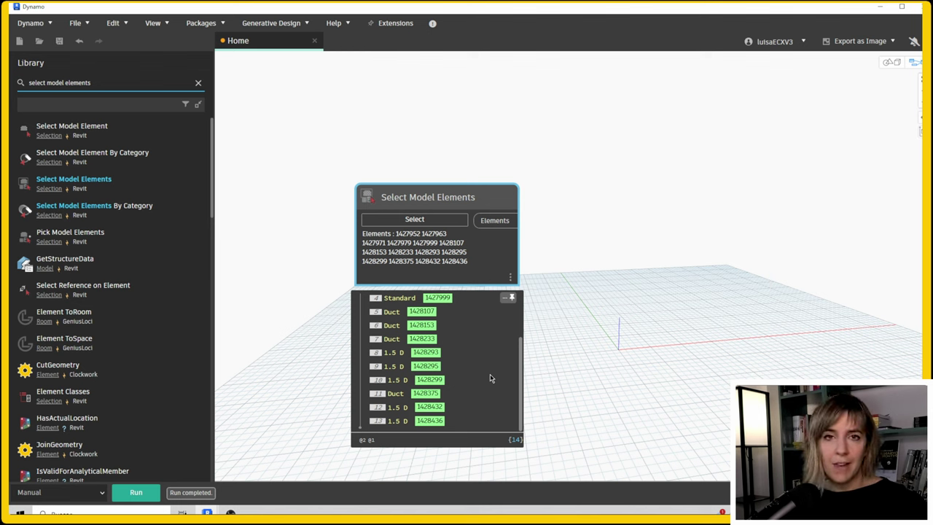
# Add an Element.GetCategory node fed by the selected elements
pyautogui.tripleClick(73, 83)
pyautogui.write('getcate')
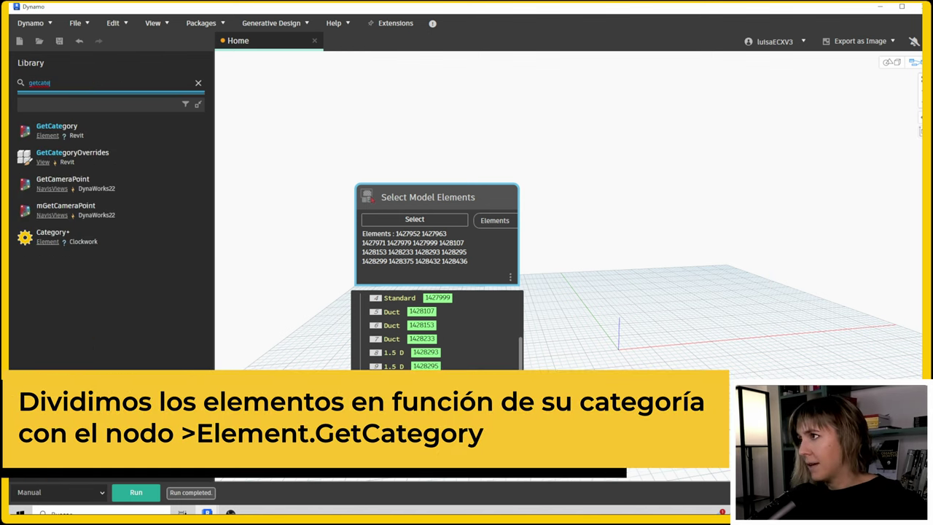
pyautogui.click(57, 127)
pyautogui.click(519, 220)
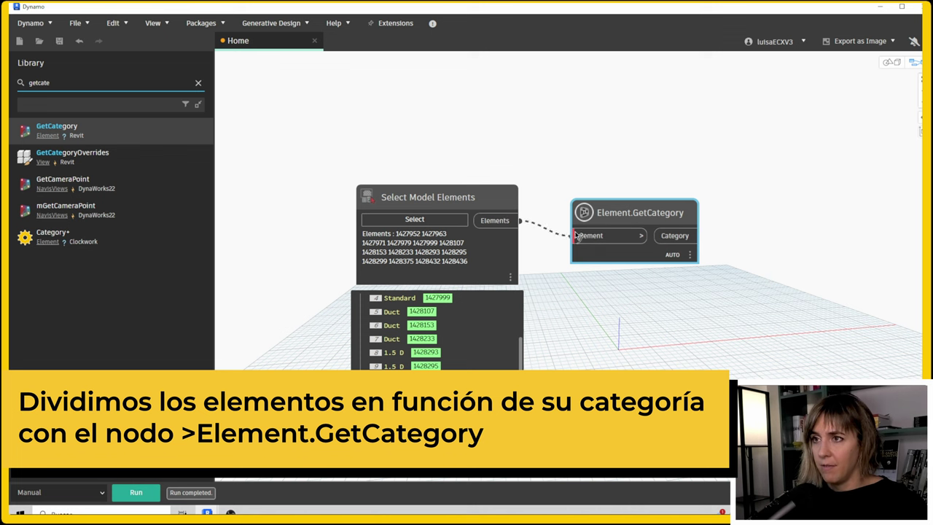
pyautogui.moveTo(628, 252); pyautogui.dragTo(617, 233)
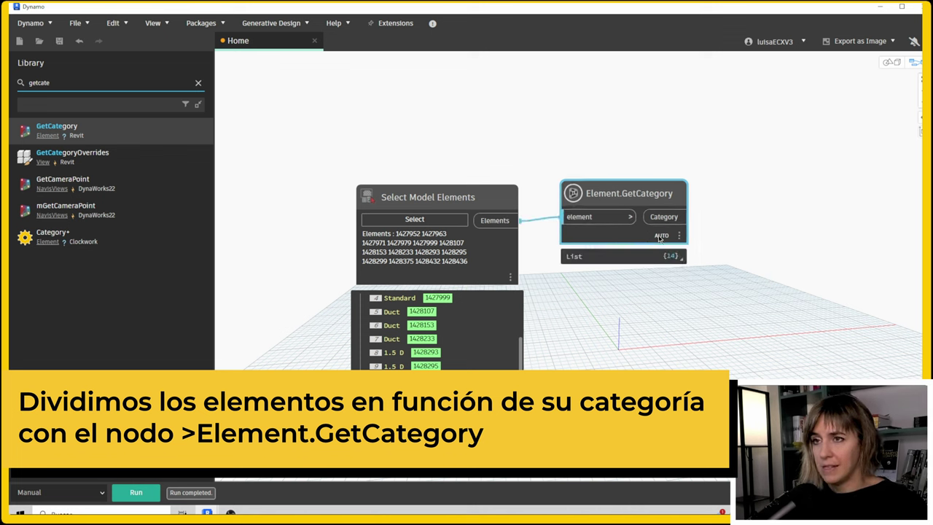
pyautogui.moveTo(634, 232)
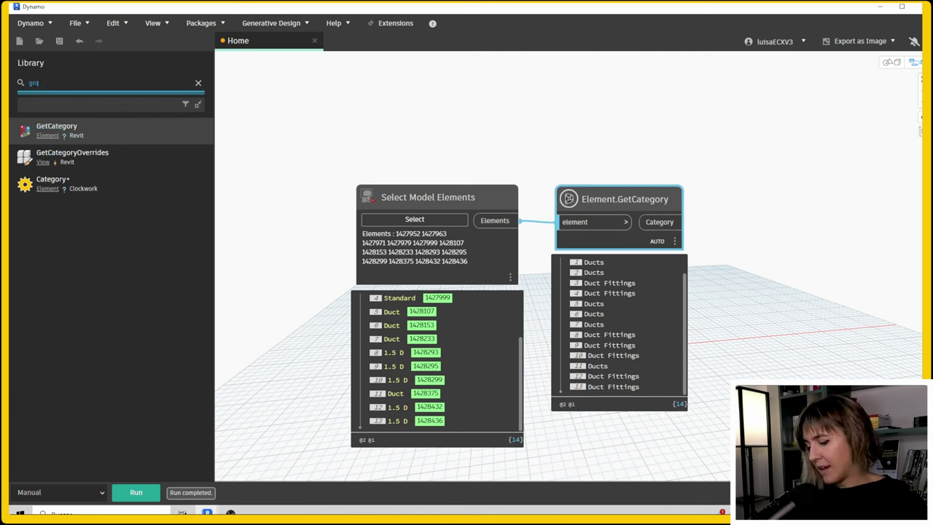
# Add List.GroupByKey to group the elements by category into Ducts and Duct Fittings
pyautogui.write('byk')
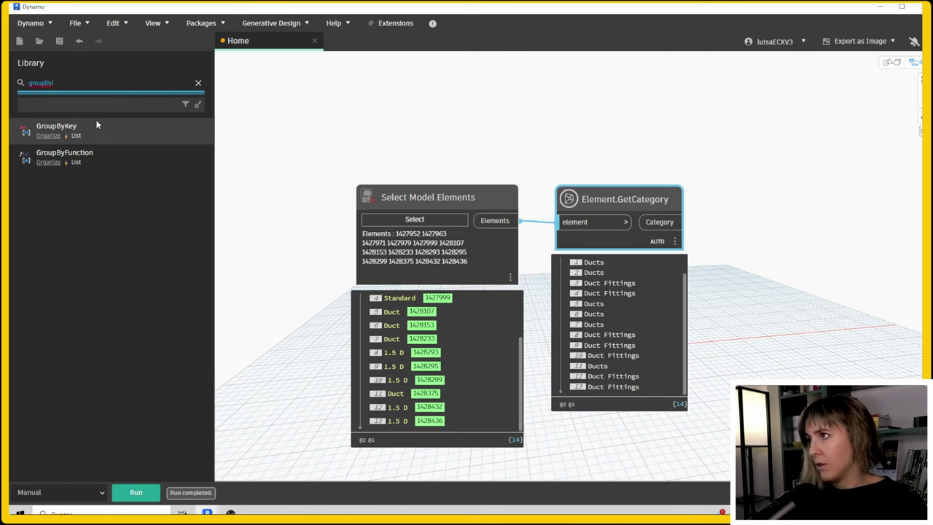
pyautogui.click(57, 125)
pyautogui.moveTo(624, 273); pyautogui.dragTo(736, 241)
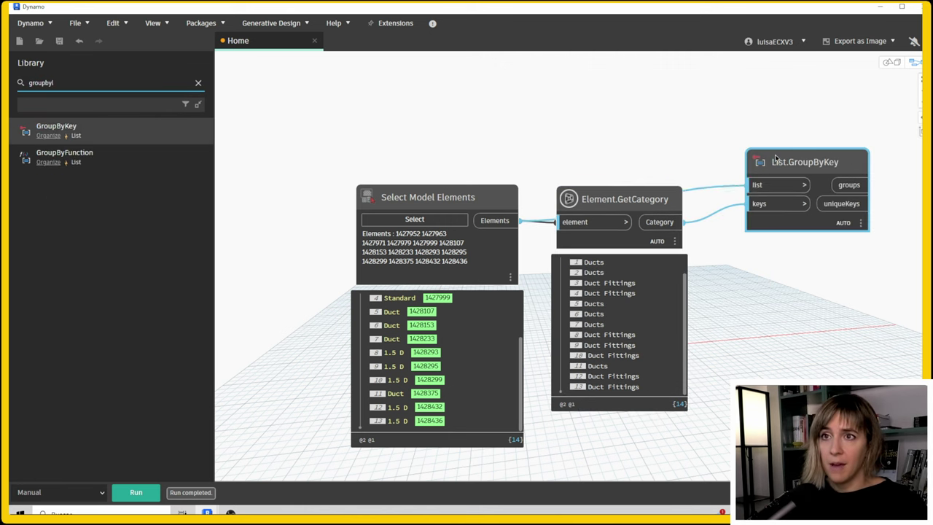
pyautogui.moveTo(775, 157); pyautogui.dragTo(763, 136)
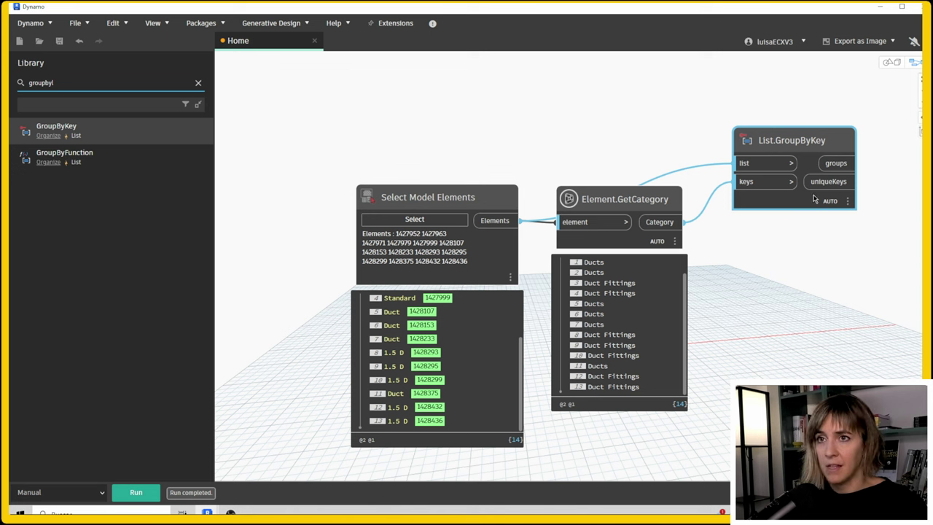
pyautogui.scroll(-3, 792, 274)
pyautogui.scroll(-2, 792, 274)
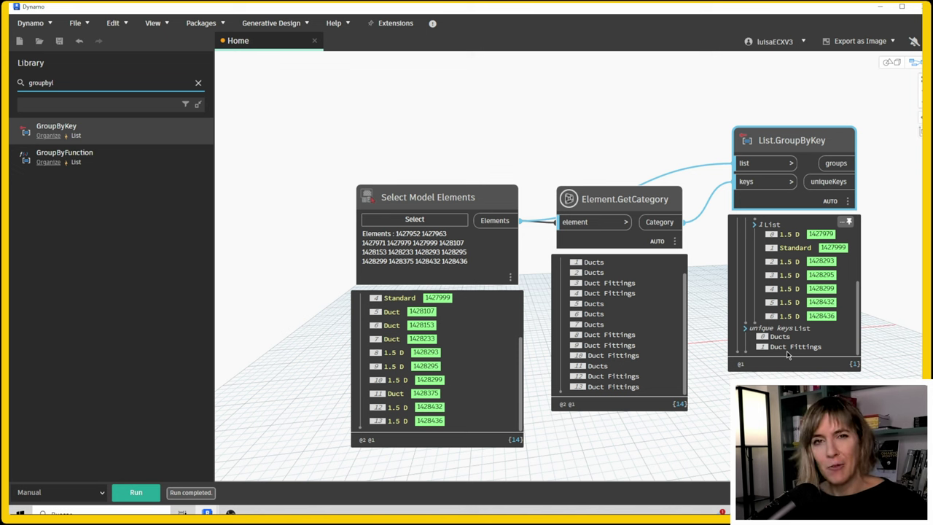
pyautogui.click(370, 279)
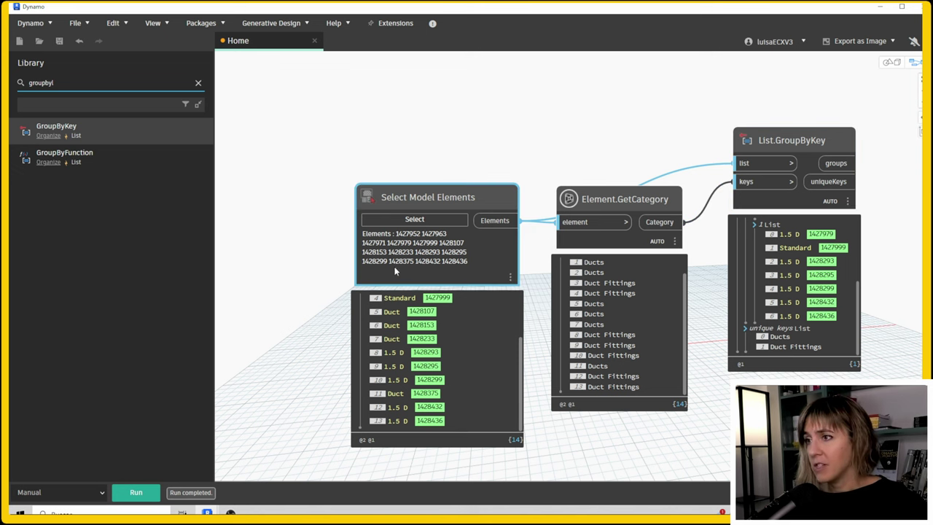
# Wrap the selection and category nodes in a new titled group
pyautogui.rightClick(394, 271)
pyautogui.click(521, 293)
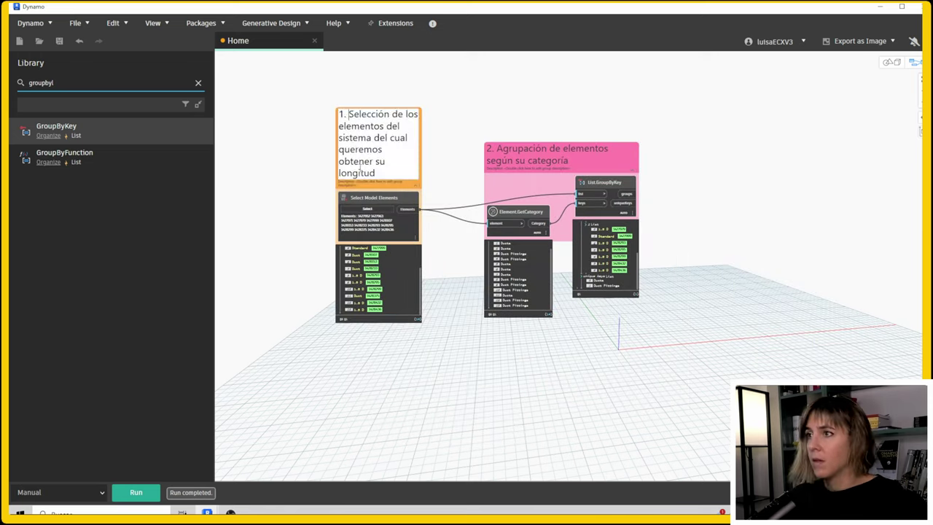
pyautogui.click(476, 311)
pyautogui.scroll(1, 701, 263)
pyautogui.scroll(1, 700, 263)
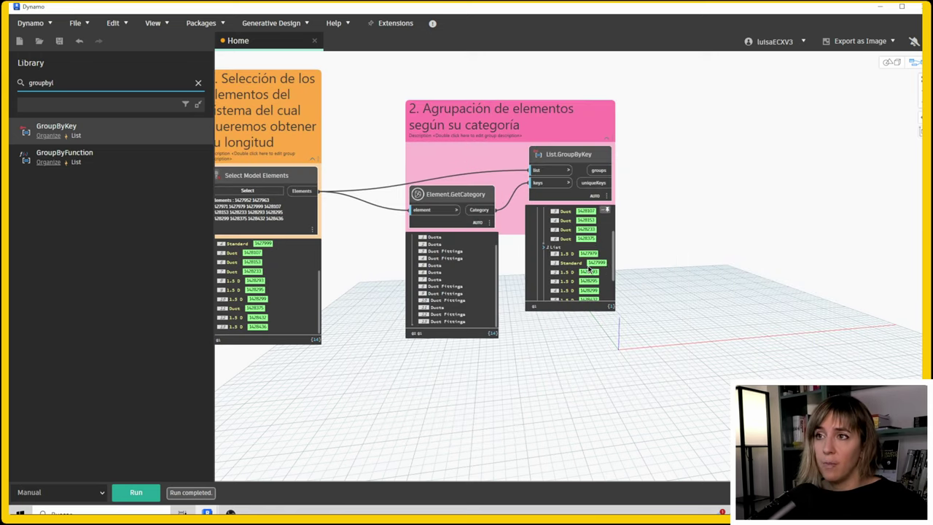
pyautogui.scroll(-3, 587, 268)
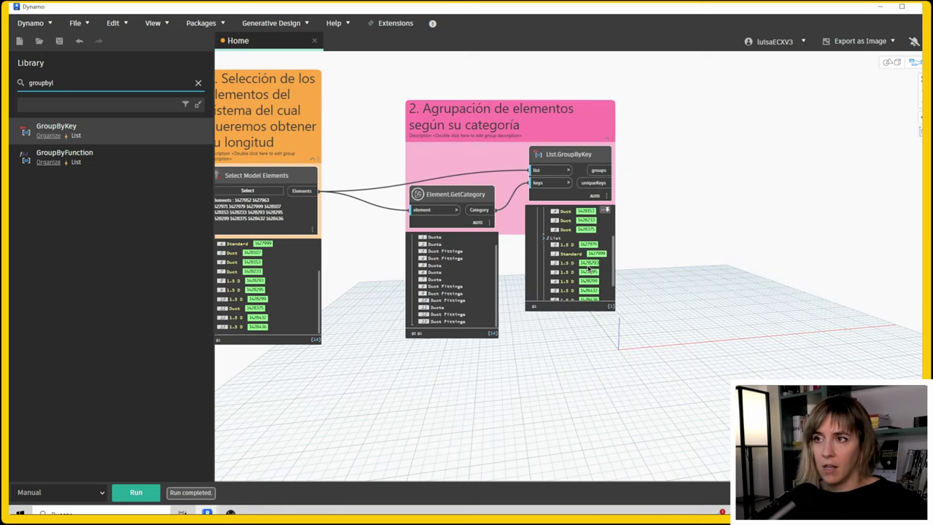
# Add a Code Block (ductos=i[0]; ductfittings=i[0];) fed by the grouped lists
pyautogui.doubleClick(631, 177)
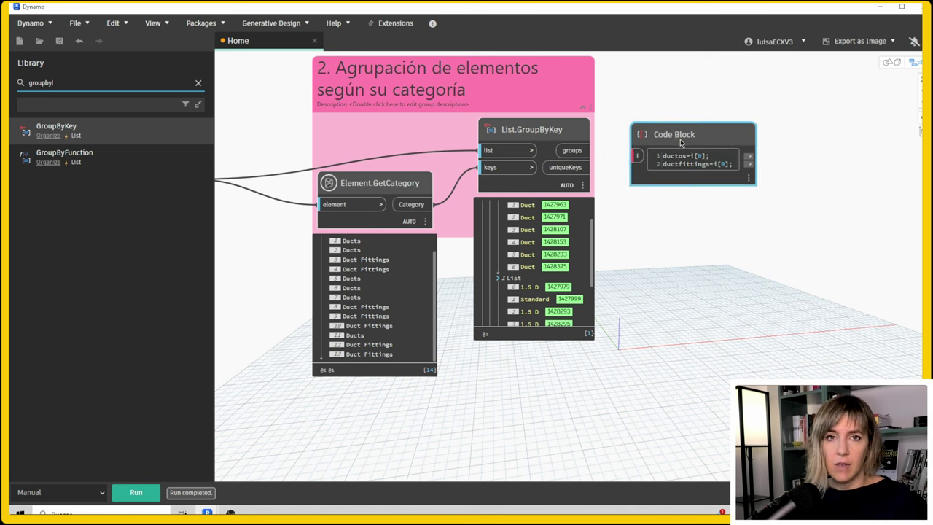
pyautogui.moveTo(656, 137); pyautogui.dragTo(689, 134)
pyautogui.moveTo(587, 150); pyautogui.dragTo(635, 161)
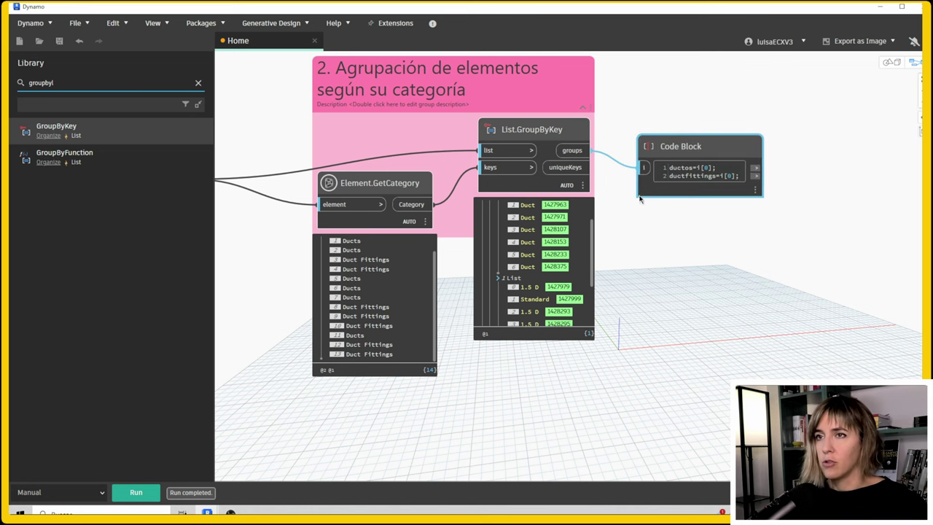
pyautogui.scroll(-5, 660, 218)
pyautogui.scroll(2, 661, 257)
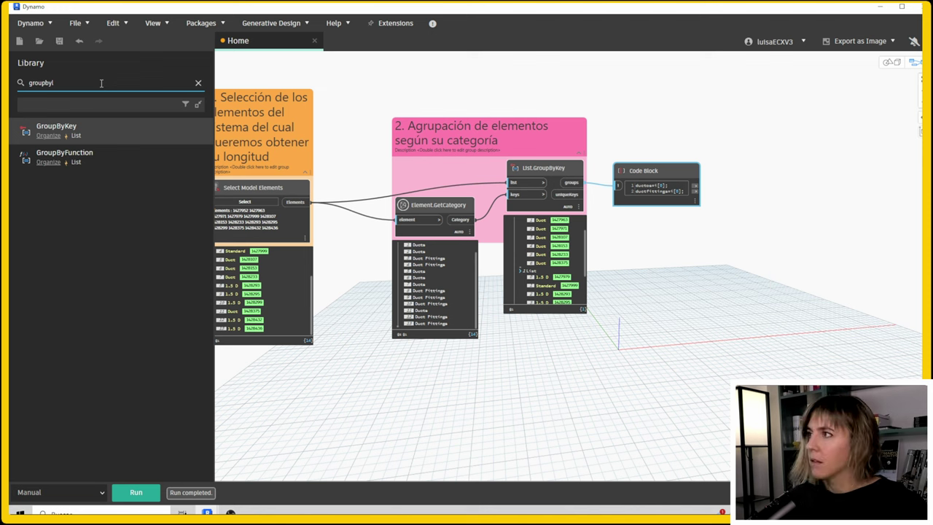
# Add Element.GetParameterValueByName fed by ductos, plus a code block for the parameter name
pyautogui.write('get')
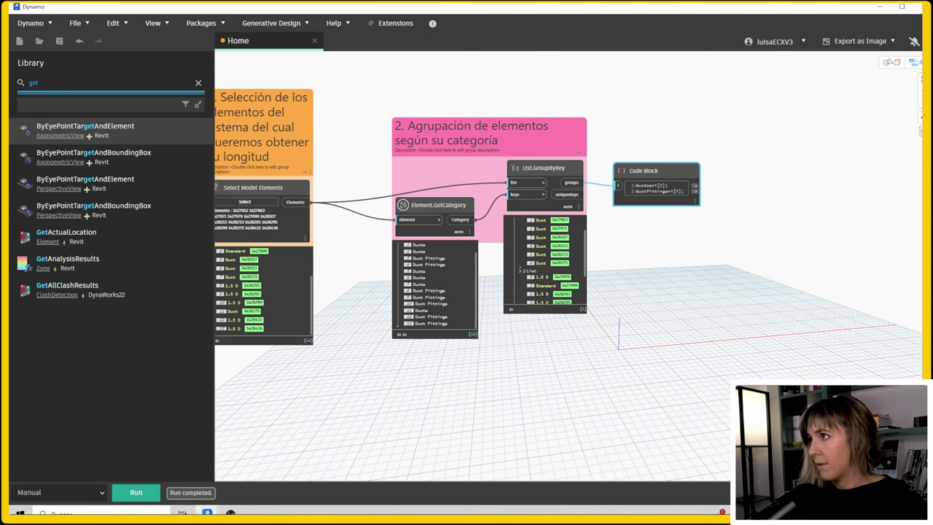
pyautogui.write('para')
pyautogui.click(133, 126)
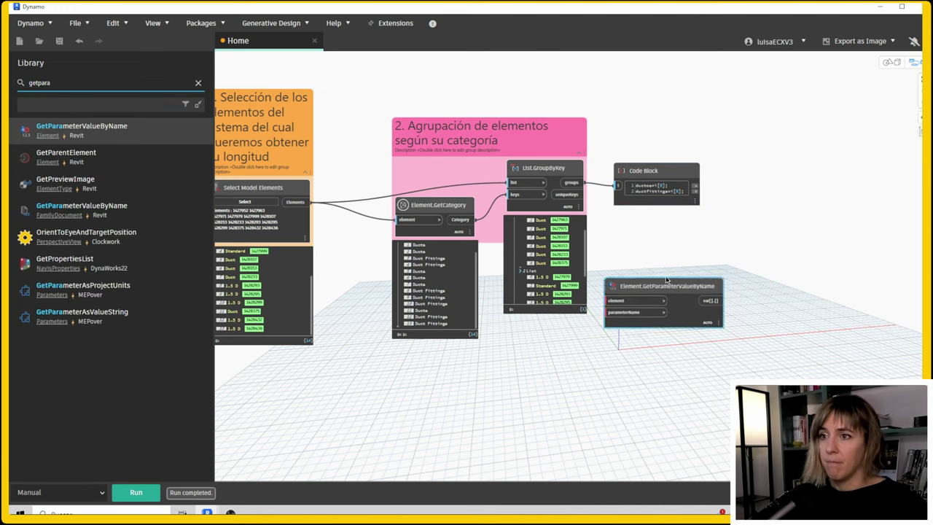
pyautogui.moveTo(656, 290); pyautogui.dragTo(783, 165)
pyautogui.scroll(1, 696, 192)
pyautogui.moveTo(689, 186); pyautogui.dragTo(734, 187)
pyautogui.doubleClick(706, 250)
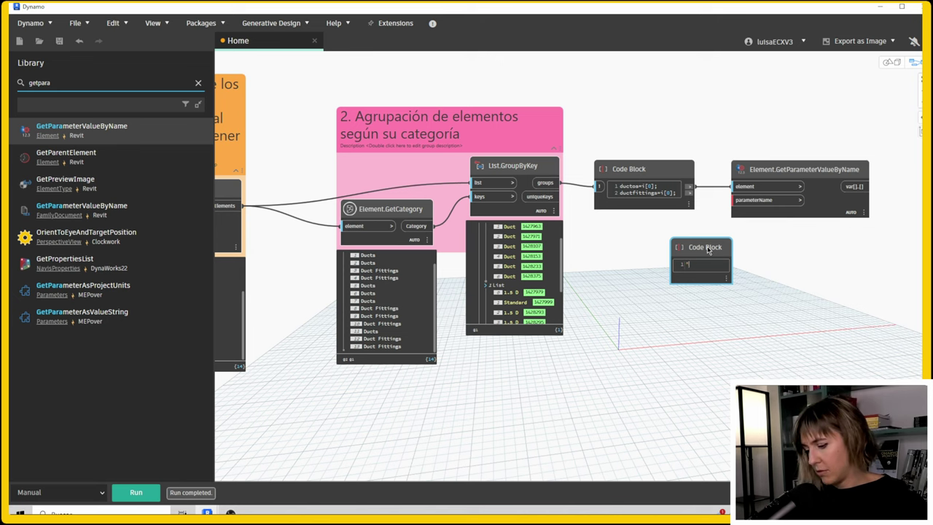
# Enter "Length" as the parameter name to read the seven duct lengths, e.g. 62.50 and 1981.2
pyautogui.write('Length";')
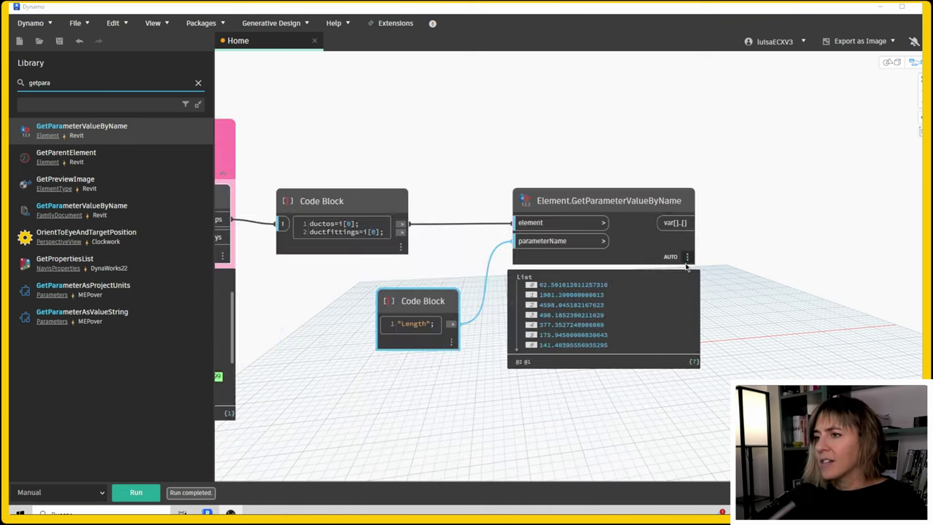
# Group nodes as "3. Separamos ductos y fittings" and "4. Tomamos la longitud de los ductos"
pyautogui.moveTo(712, 171); pyautogui.dragTo(642, 215)
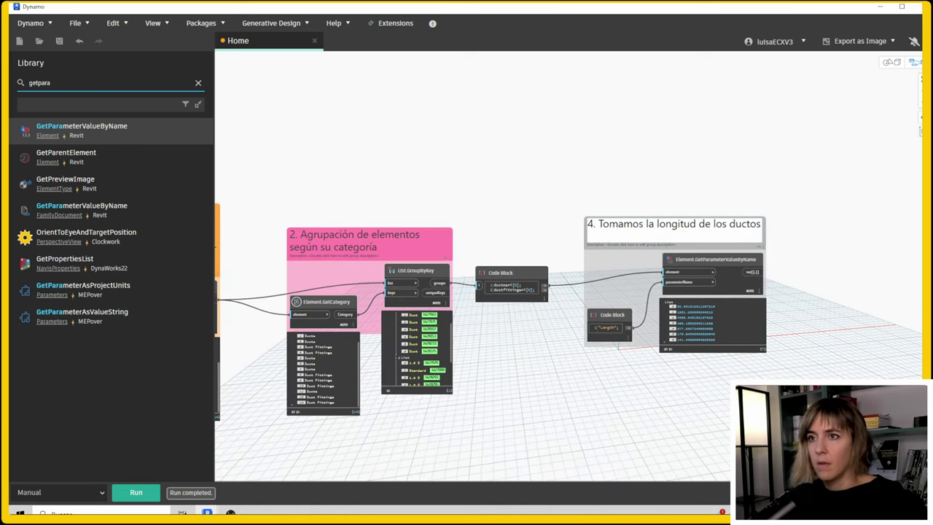
pyautogui.scroll(2, 440, 247)
pyautogui.scroll(2, 452, 259)
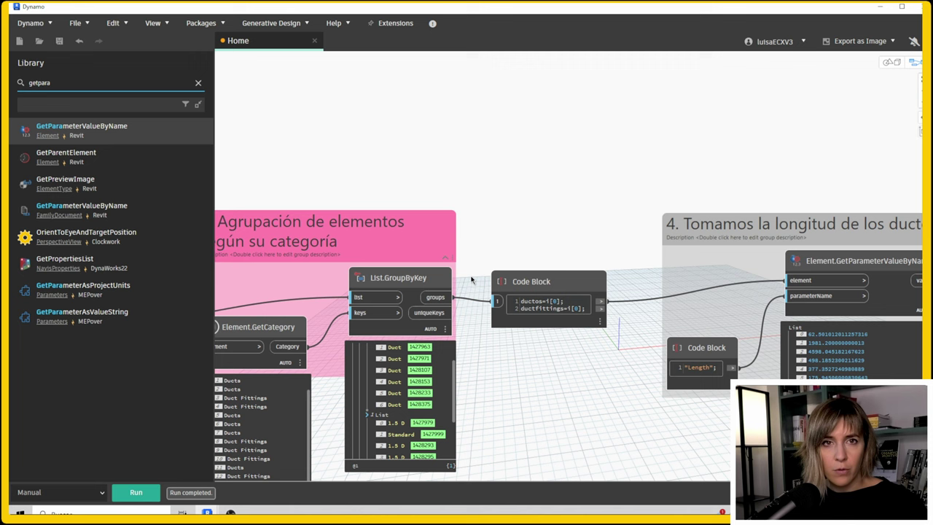
pyautogui.click(562, 318)
pyautogui.click(616, 188)
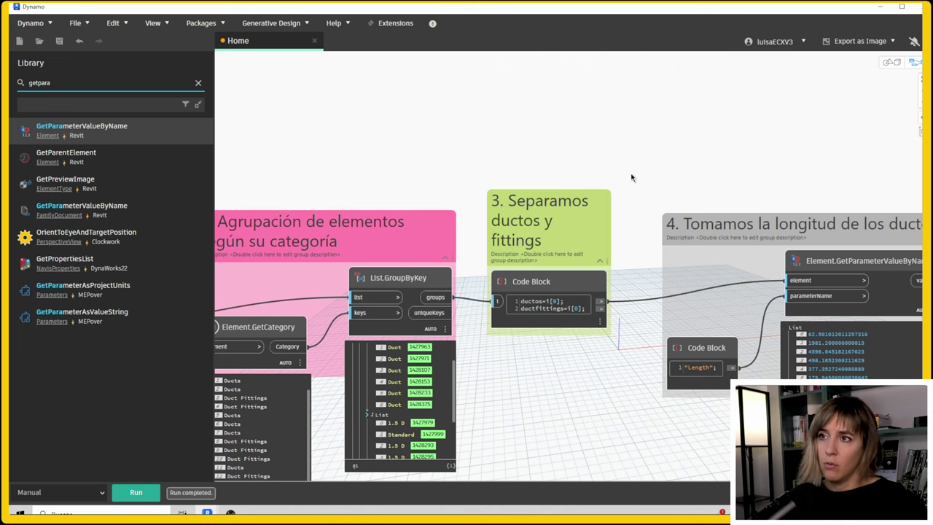
pyautogui.scroll(-2, 678, 226)
pyautogui.scroll(-2, 677, 226)
# Duplicate the duct length group with copy and paste for the fittings
pyautogui.click(686, 217)
pyautogui.click(588, 230)
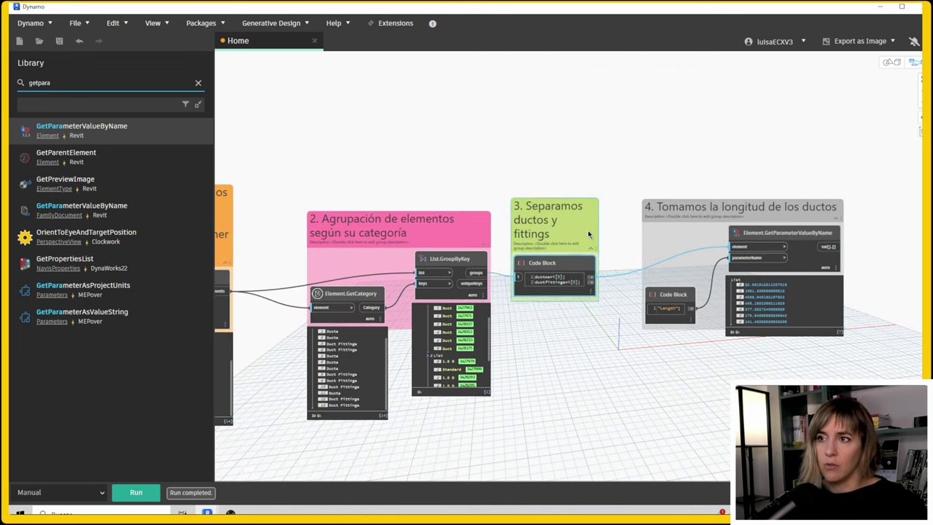
pyautogui.scroll(1, 596, 233)
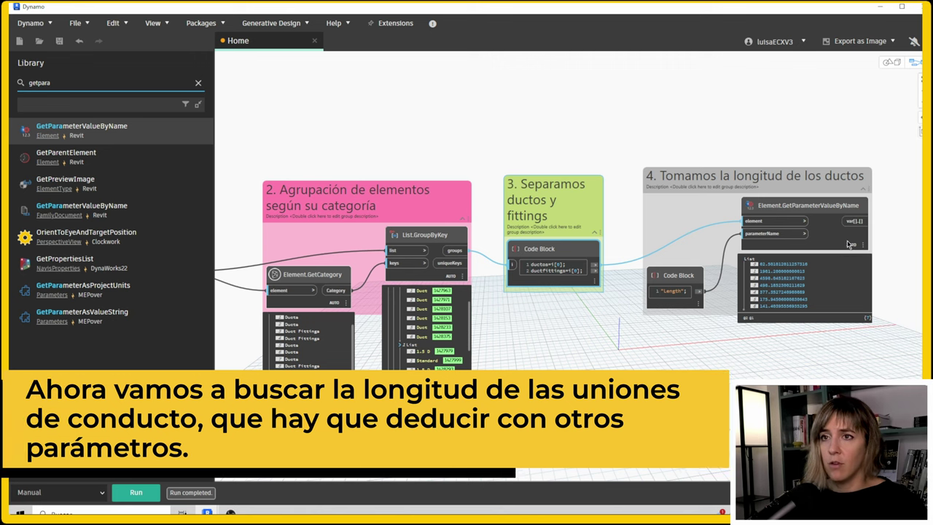
pyautogui.click(848, 244)
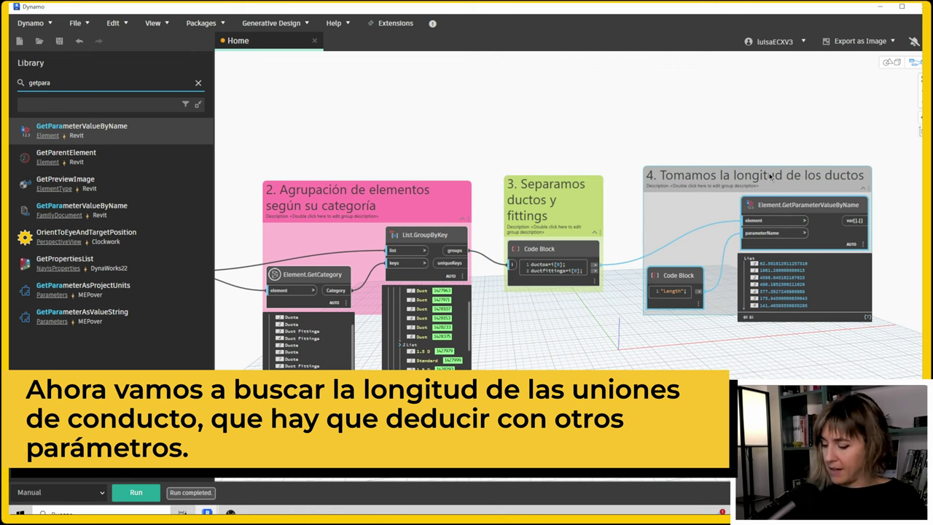
pyautogui.hotkey('ctrl', 'c')
pyautogui.hotkey('ctrl', 'v')
pyautogui.scroll(-2, 619, 271)
# Wire the fittings output into the duplicated length lookup group
pyautogui.scroll(3, 618, 272)
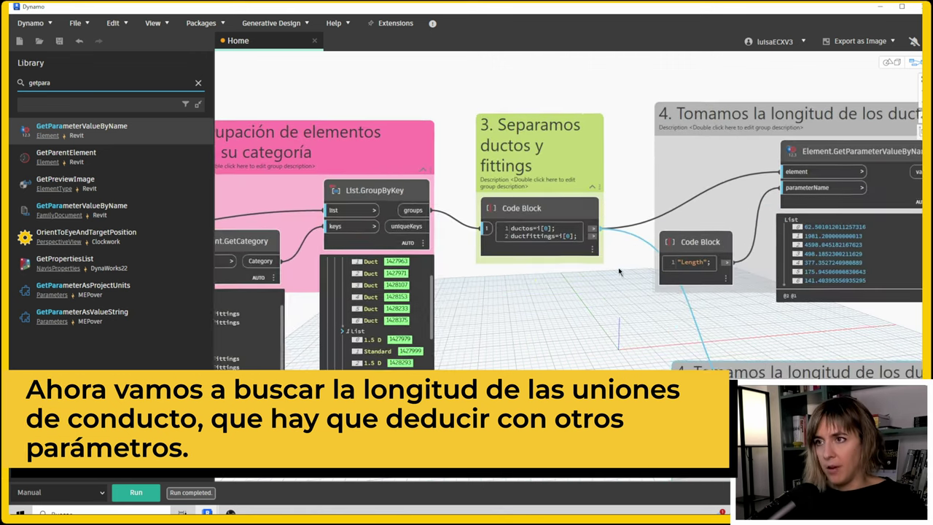
pyautogui.moveTo(618, 272); pyautogui.dragTo(444, 210, button='middle')
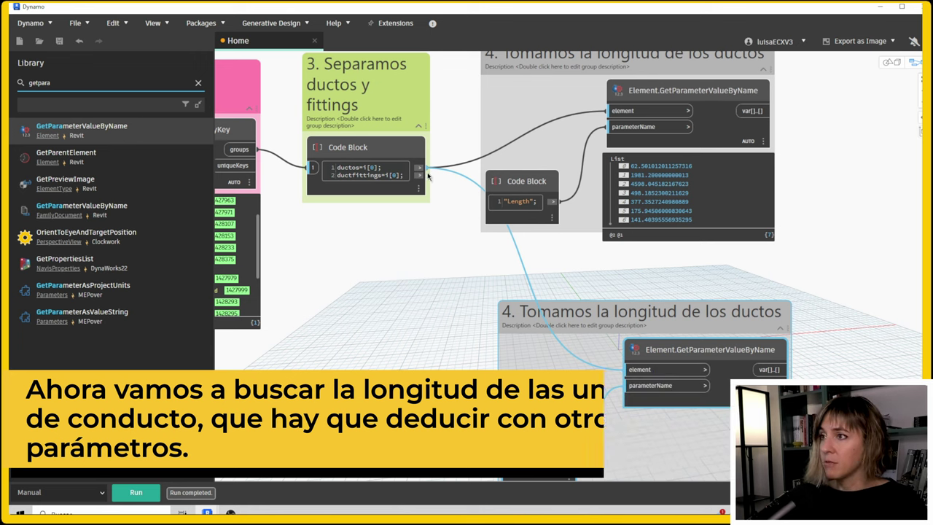
pyautogui.moveTo(427, 175); pyautogui.dragTo(530, 226)
pyautogui.scroll(-2, 410, 339)
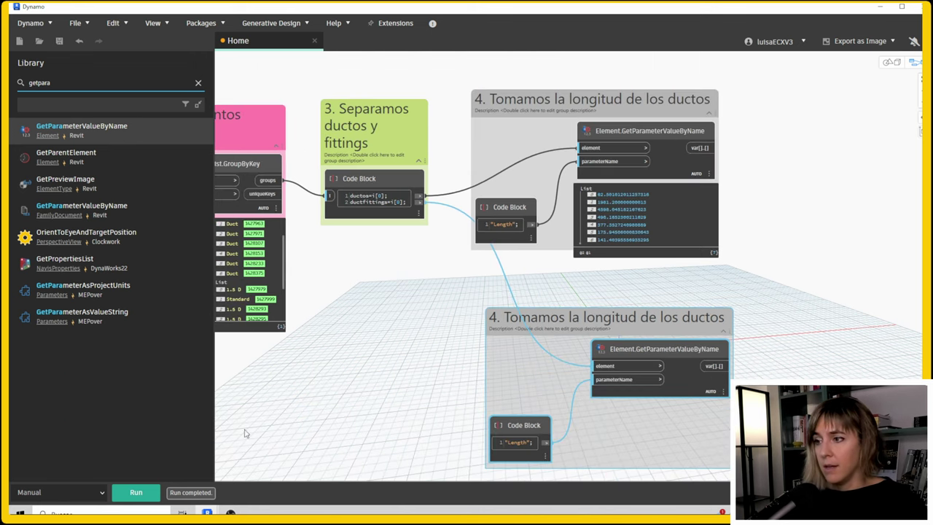
pyautogui.moveTo(686, 393); pyautogui.dragTo(676, 352, button='middle')
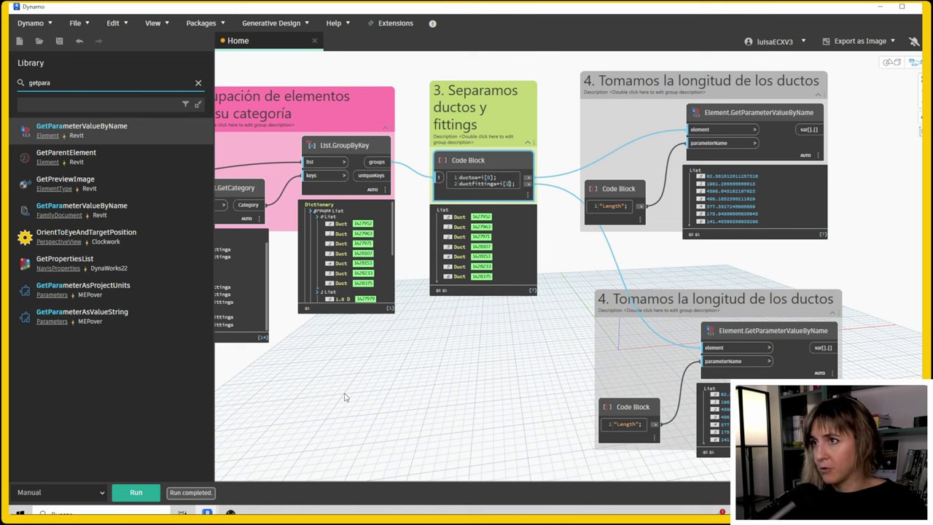
# Rerun the graph and check the Dictionary preview now lists the duct fittings
pyautogui.click(138, 492)
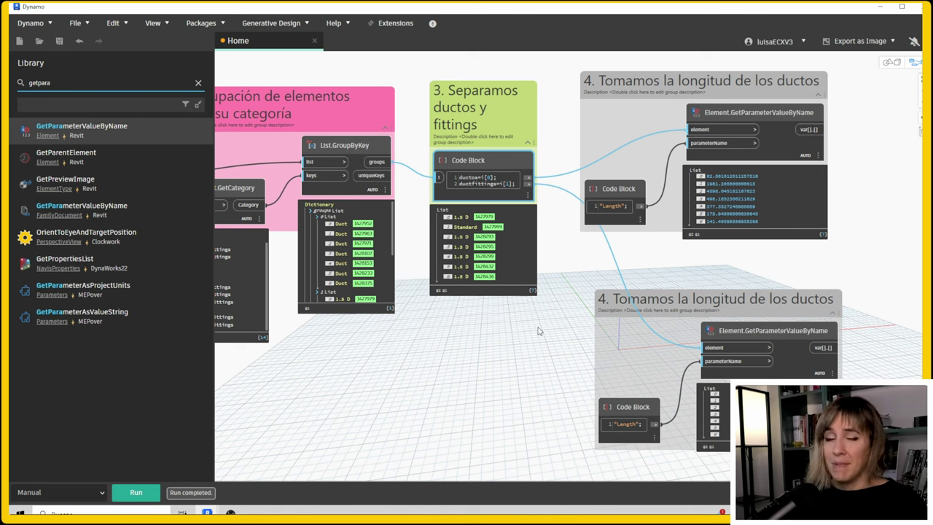
pyautogui.scroll(2, 415, 220)
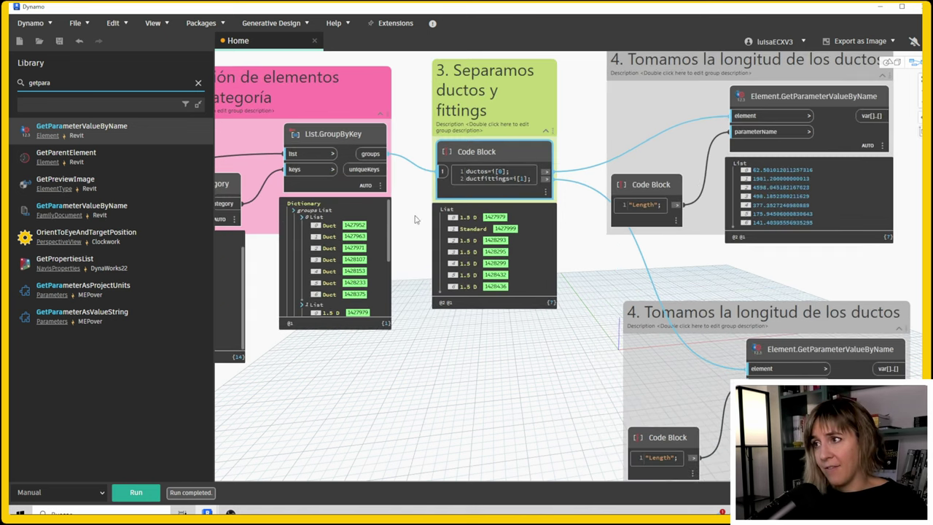
pyautogui.click(300, 216)
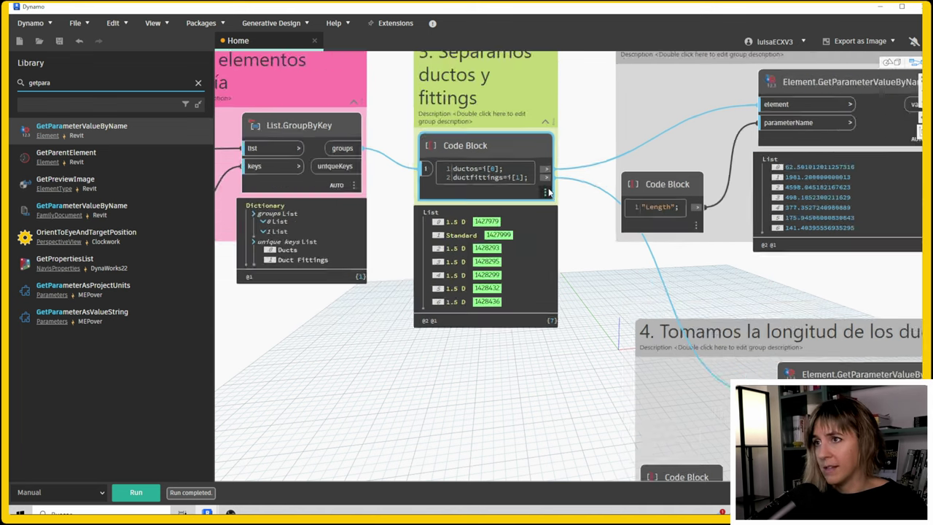
pyautogui.scroll(3, 499, 165)
pyautogui.scroll(2, 500, 164)
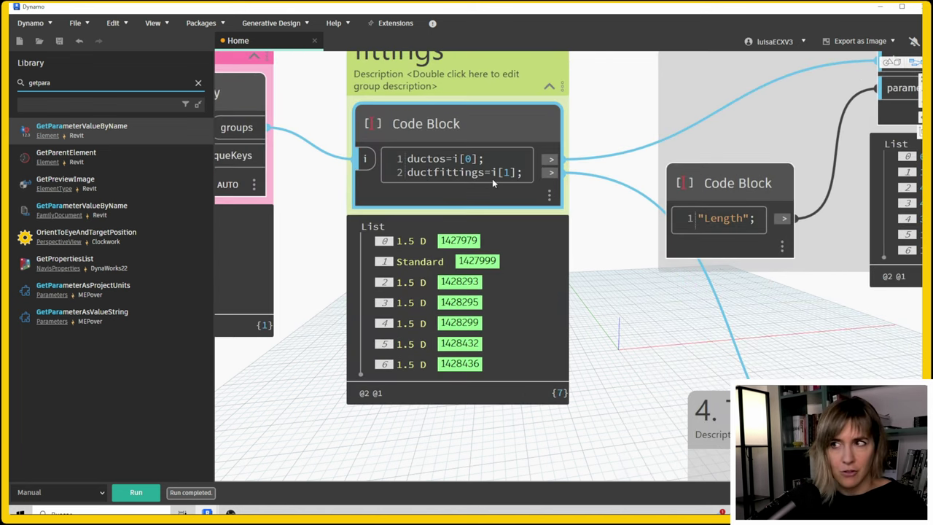
pyautogui.moveTo(474, 263)
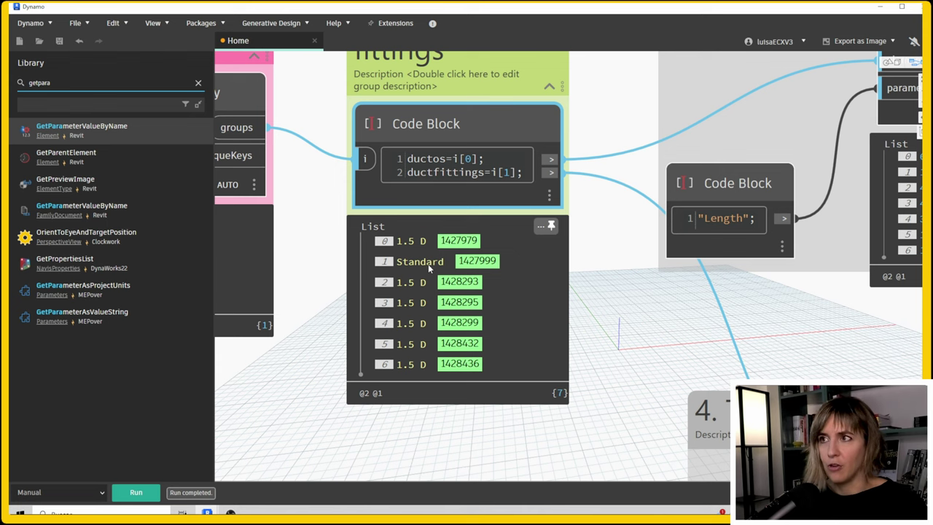
pyautogui.scroll(-2, 428, 264)
pyautogui.scroll(-2, 481, 207)
pyautogui.moveTo(562, 270); pyautogui.dragTo(456, 179, button='middle')
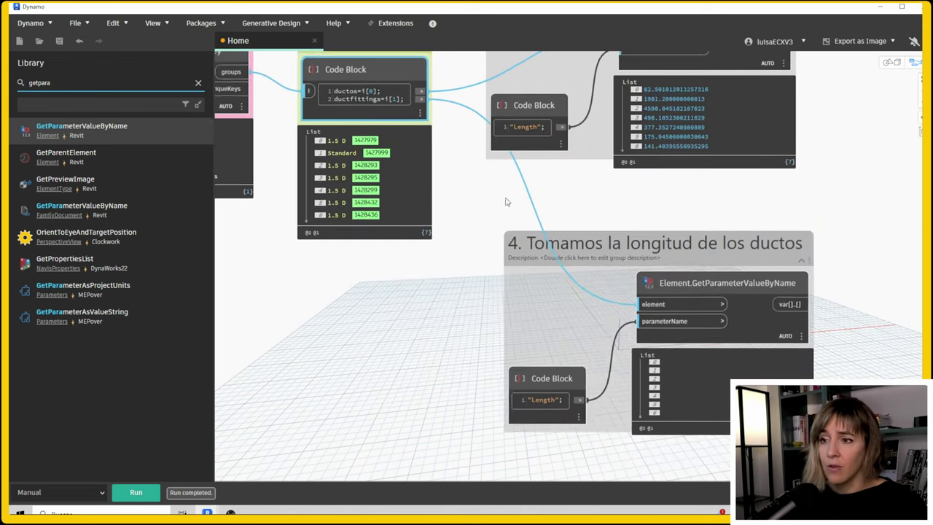
pyautogui.scroll(1, 899, 365)
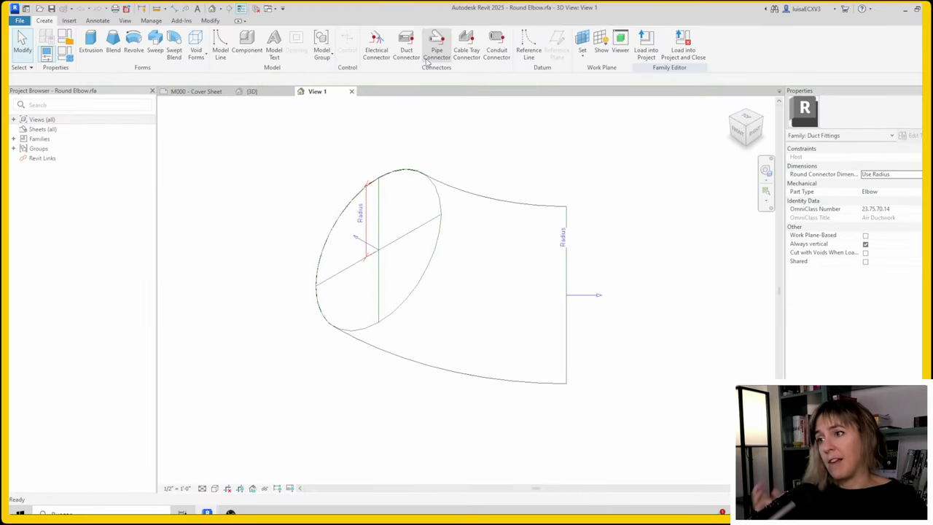
# Open the Round Elbow's Ref. Level floor plan and zoom in on its radius and angle dimensions
pyautogui.click(43, 119)
pyautogui.click(44, 129)
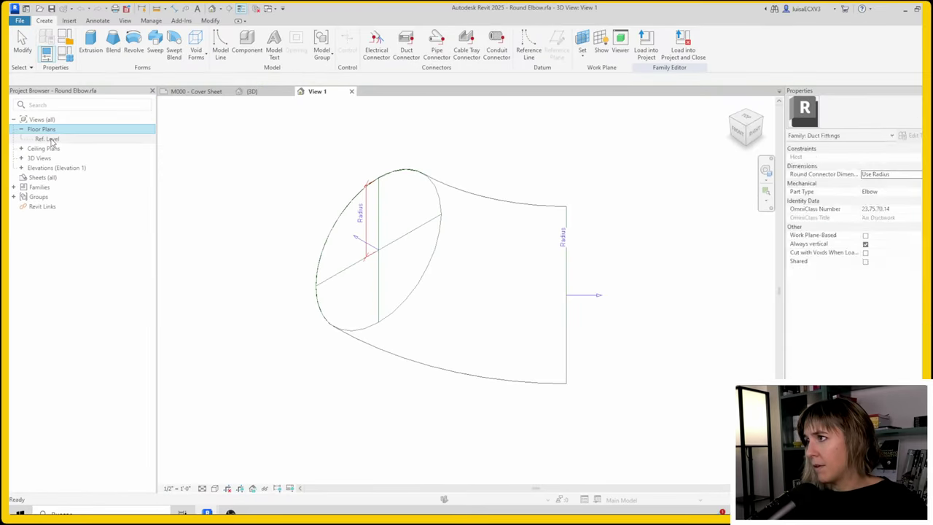
pyautogui.doubleClick(51, 139)
pyautogui.scroll(2, 486, 307)
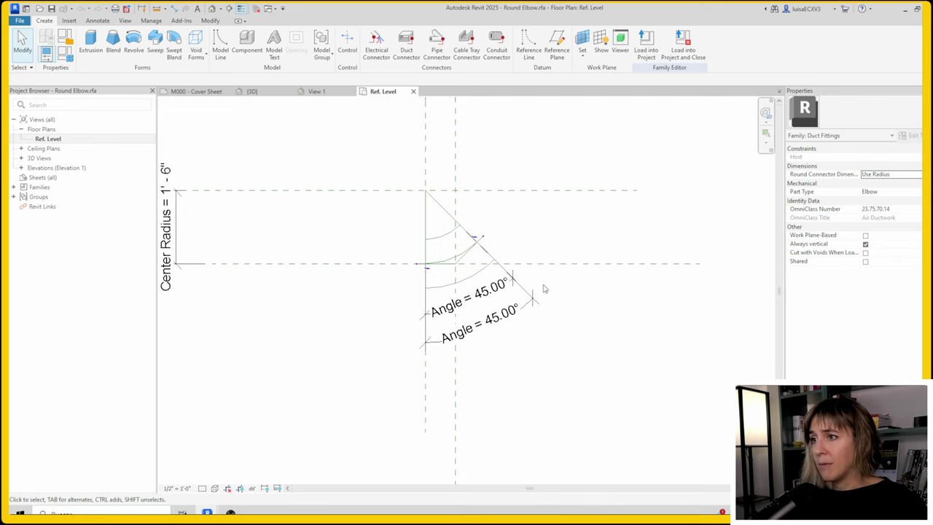
pyautogui.scroll(2, 430, 262)
pyautogui.scroll(-2, 590, 262)
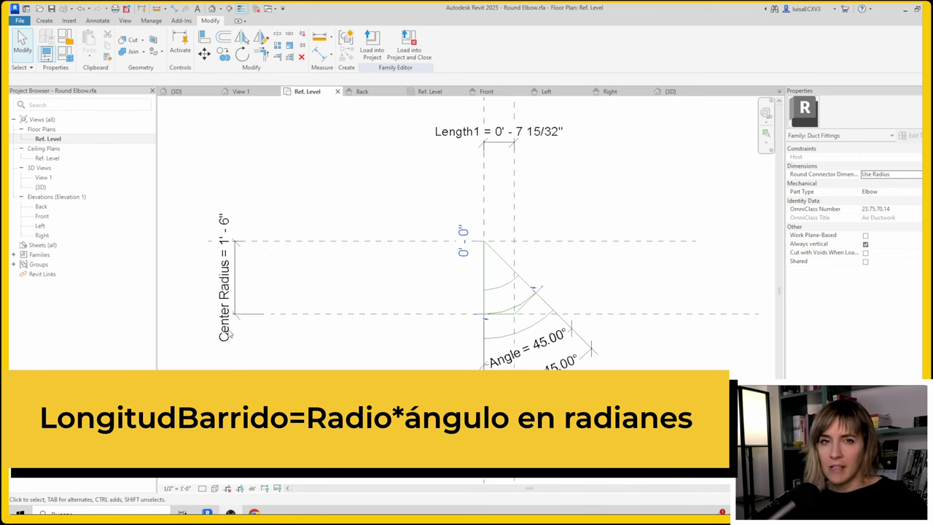
# Inspect Center Radius, Angle and Length1 in Family Types, then return to Dynamo
pyautogui.click(65, 51)
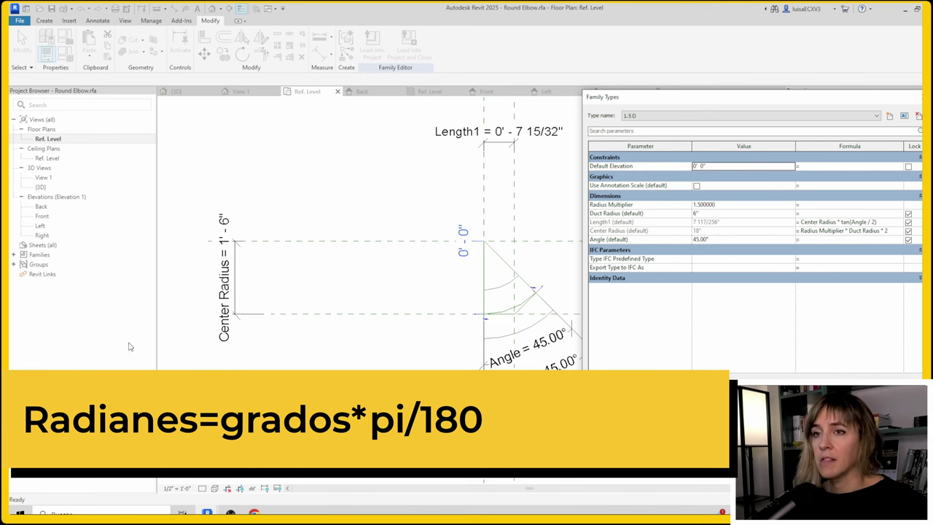
pyautogui.press('Return')
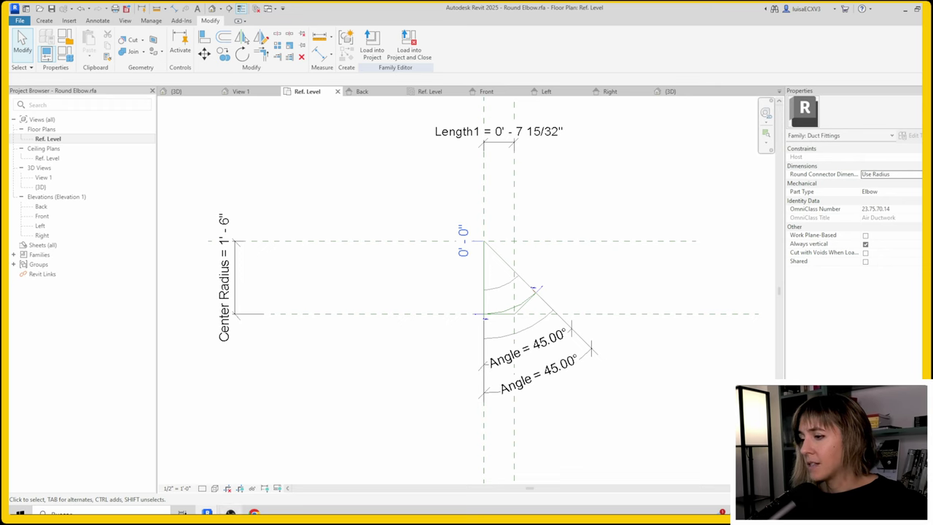
pyautogui.moveTo(230, 513)
pyautogui.click(258, 466)
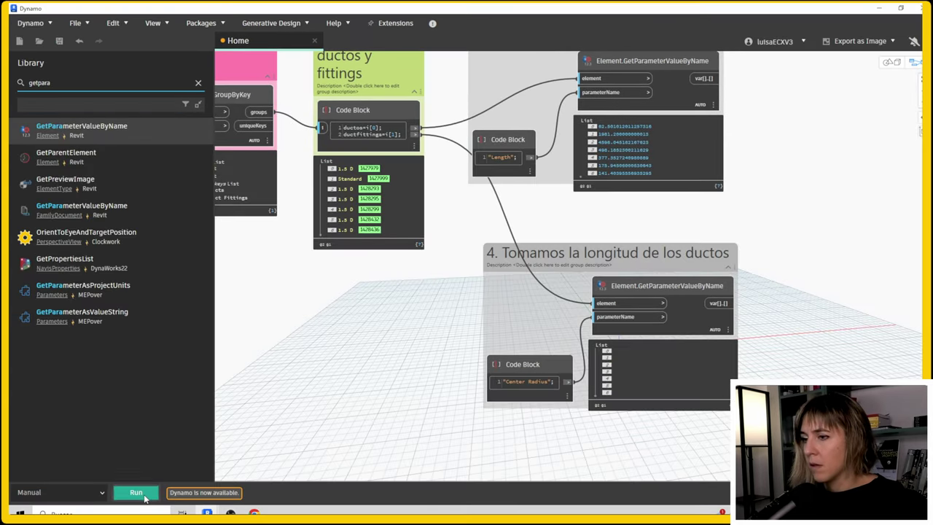
# Run the graph so every fitting's Center Radius reads 12
pyautogui.click(145, 495)
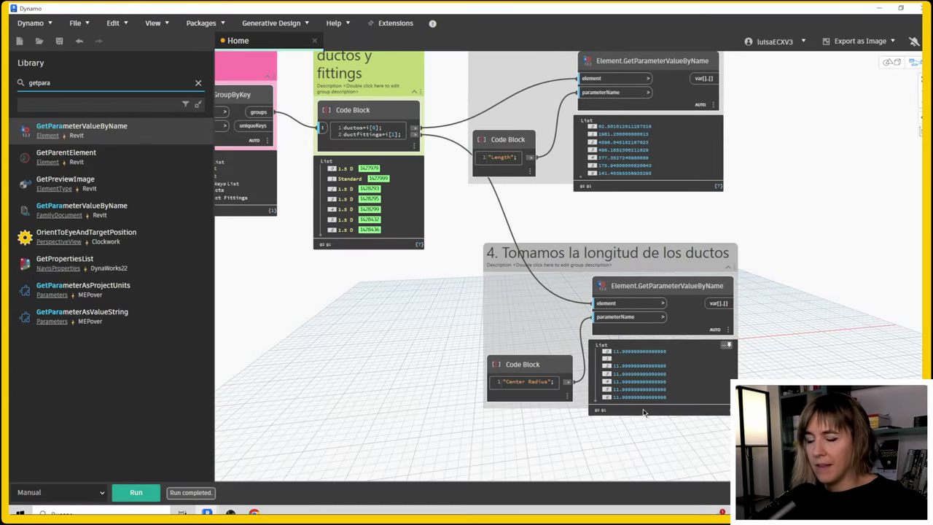
pyautogui.scroll(3, 699, 430)
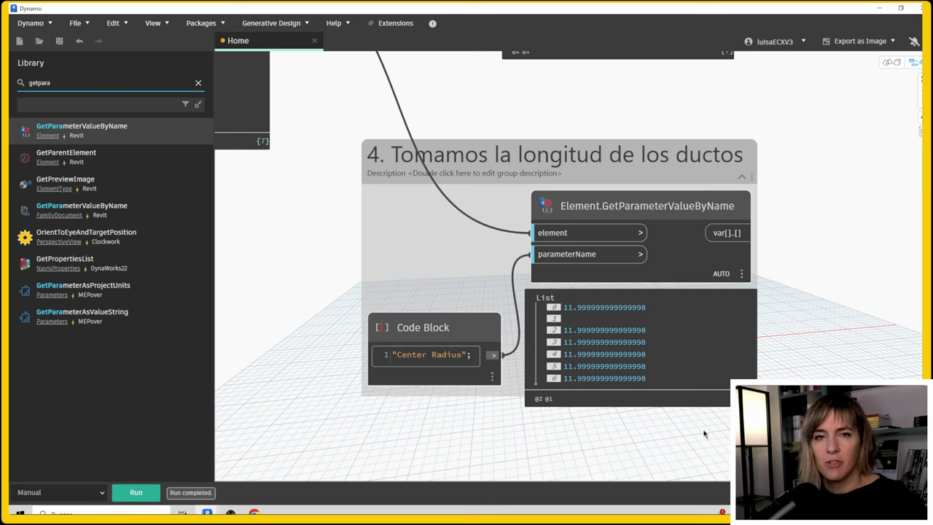
pyautogui.scroll(-3, 703, 434)
pyautogui.scroll(-3, 701, 437)
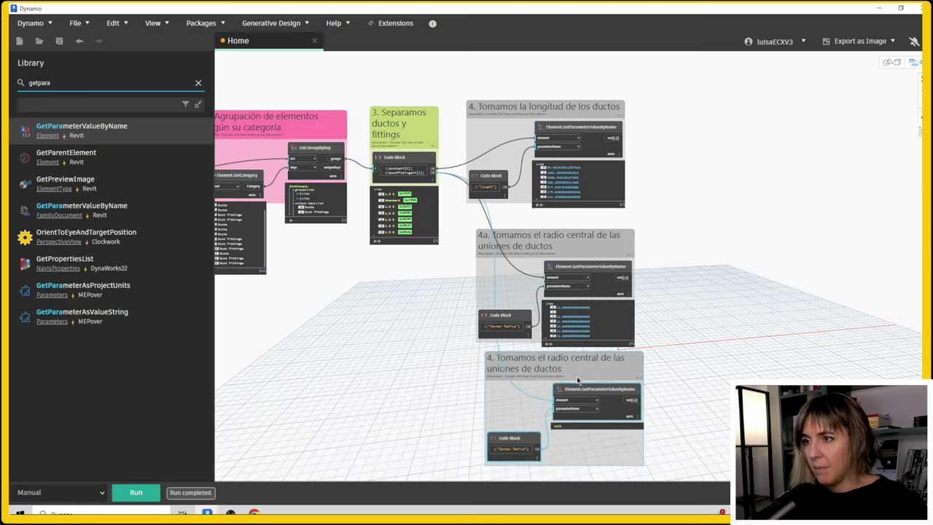
# In the copied group's Code Block, replace "Center Radius" with "Angle" to read angles 90, 60, 30
pyautogui.moveTo(498, 452); pyautogui.dragTo(497, 277, button='middle')
pyautogui.scroll(3, 498, 277)
pyautogui.scroll(2, 498, 277)
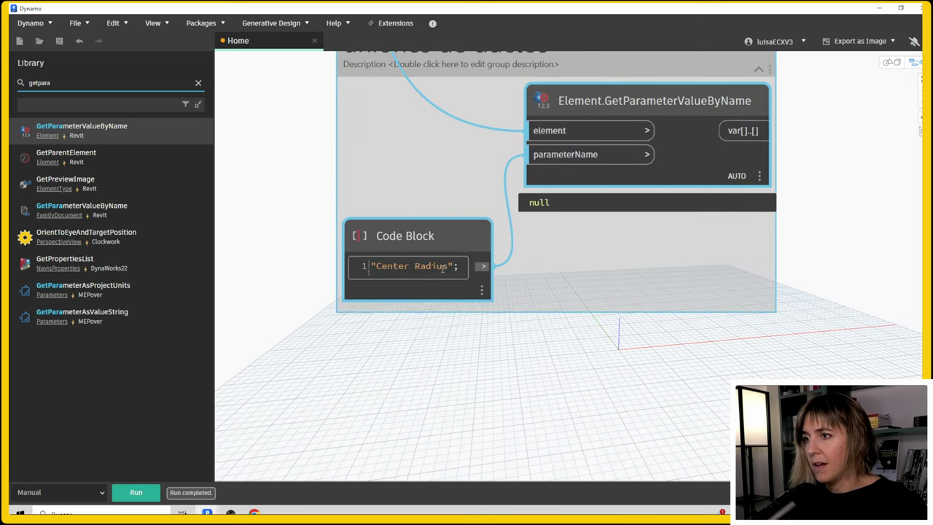
pyautogui.moveTo(447, 266); pyautogui.dragTo(378, 266)
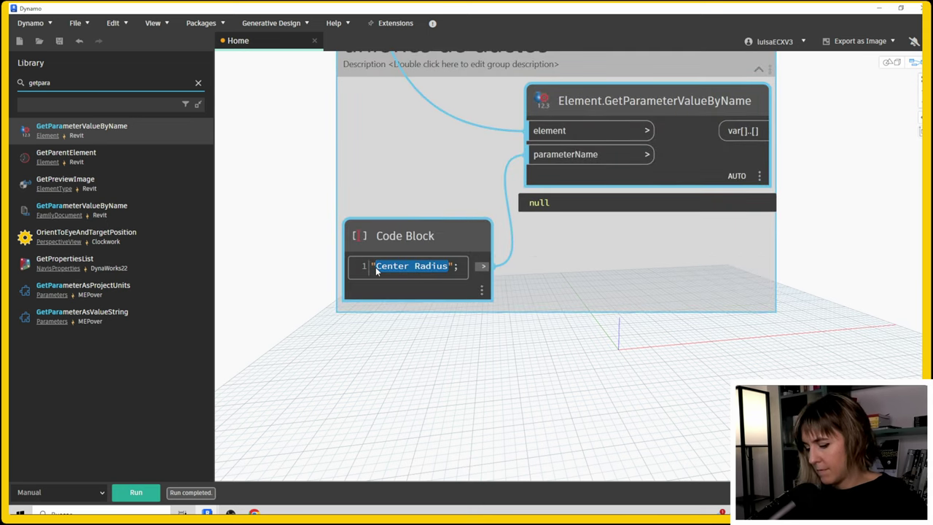
pyautogui.write('Angle')
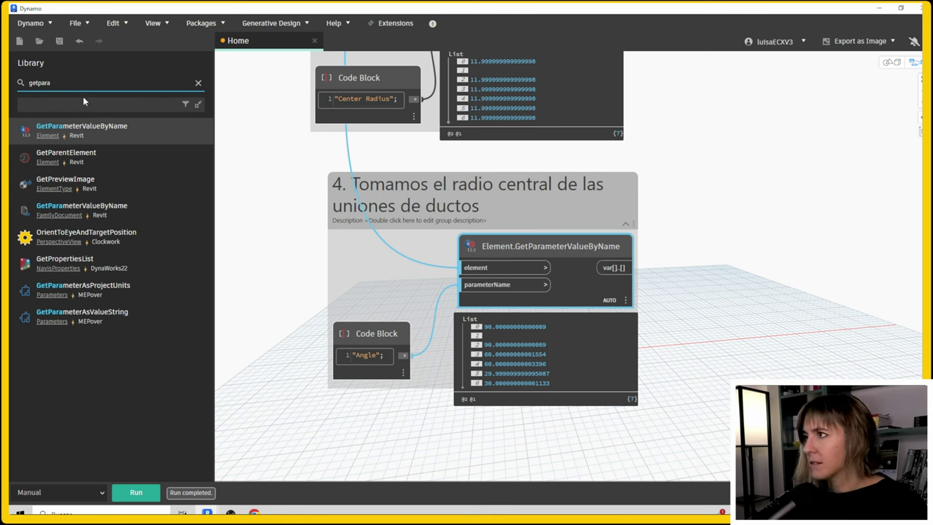
pyautogui.write('pi')
# Place a Math.PI node and a Code Block radianes= grados*pi/180; beside the angle group
pyautogui.click(658, 324)
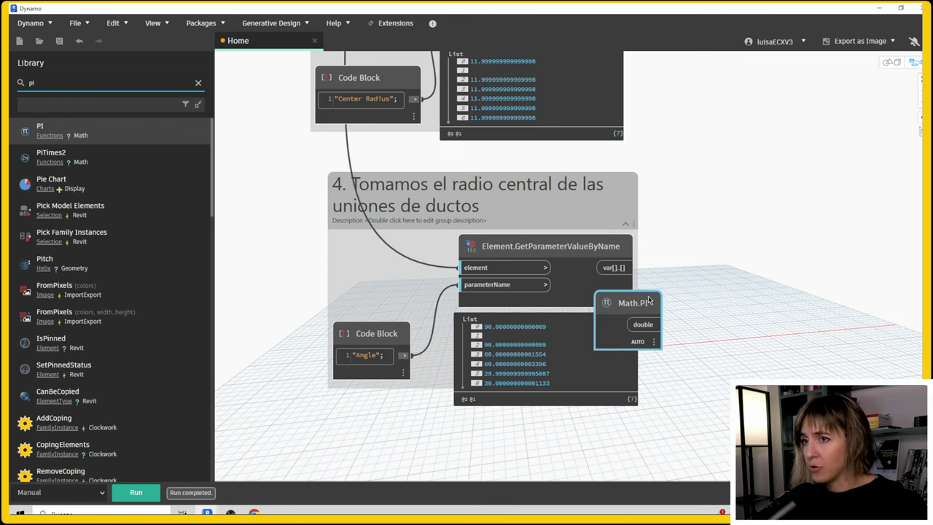
pyautogui.moveTo(648, 301)
pyautogui.mouseDown()
pyautogui.moveTo(710, 250)
pyautogui.moveTo(709, 235)
pyautogui.mouseUp()
pyautogui.doubleClick(697, 330)
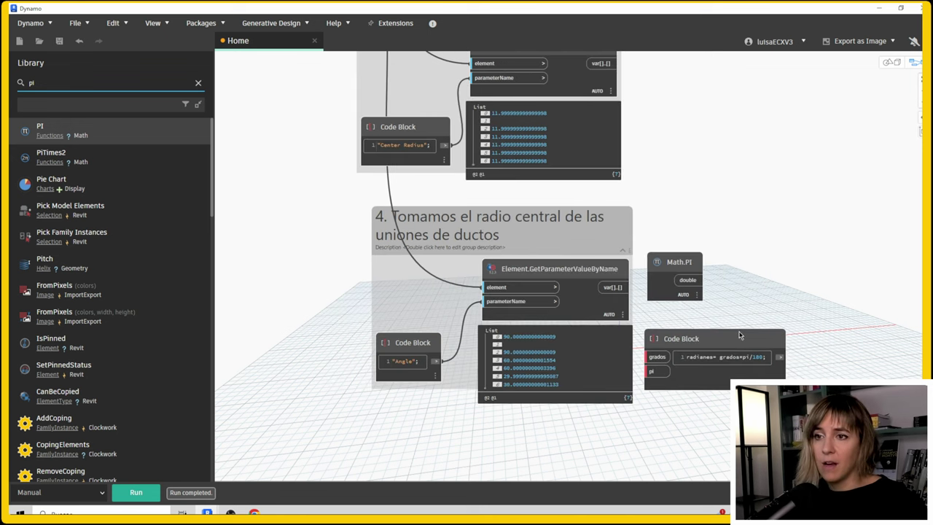
pyautogui.moveTo(738, 334); pyautogui.dragTo(755, 282)
pyautogui.scroll(2, 631, 287)
pyautogui.scroll(2, 631, 287)
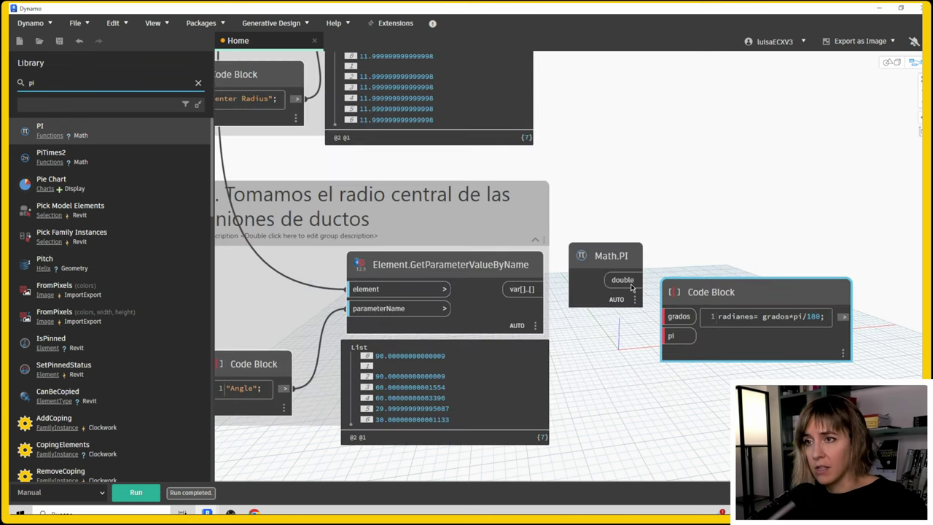
# Wire Math.PI to pi and the Angle values to grados, giving radians 1.571 to 0.524
pyautogui.moveTo(632, 287)
pyautogui.mouseDown()
pyautogui.moveTo(619, 394)
pyautogui.moveTo(669, 336)
pyautogui.mouseUp()
pyautogui.moveTo(526, 289); pyautogui.dragTo(678, 316)
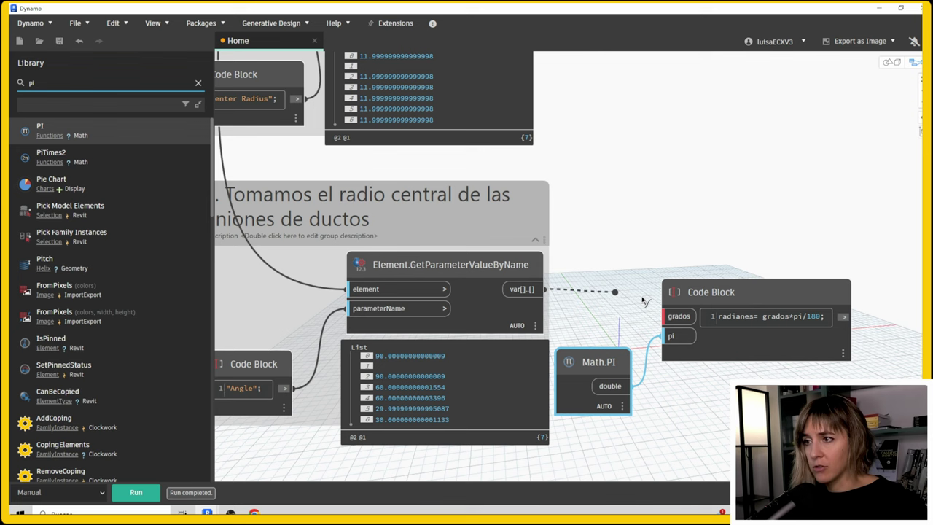
pyautogui.click(692, 315)
pyautogui.scroll(-2, 481, 260)
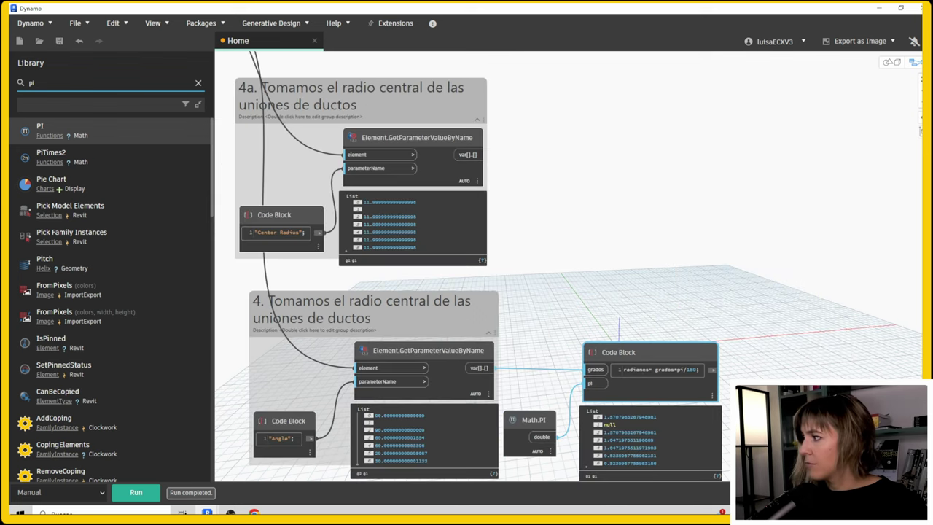
# Add a Code Block longitud=radio*anguloradianes; giving elbow arc lengths from 18.85 to 6.28
pyautogui.doubleClick(542, 179)
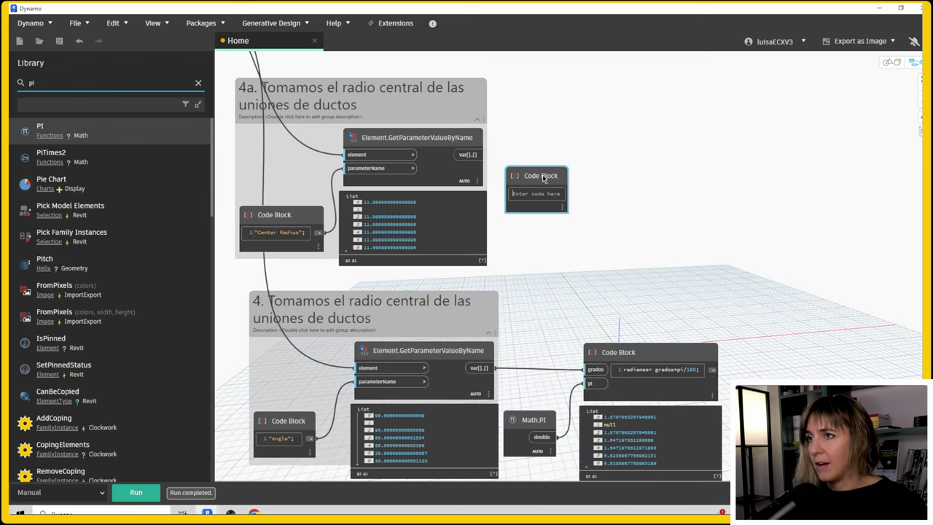
pyautogui.write('longitud=radio')
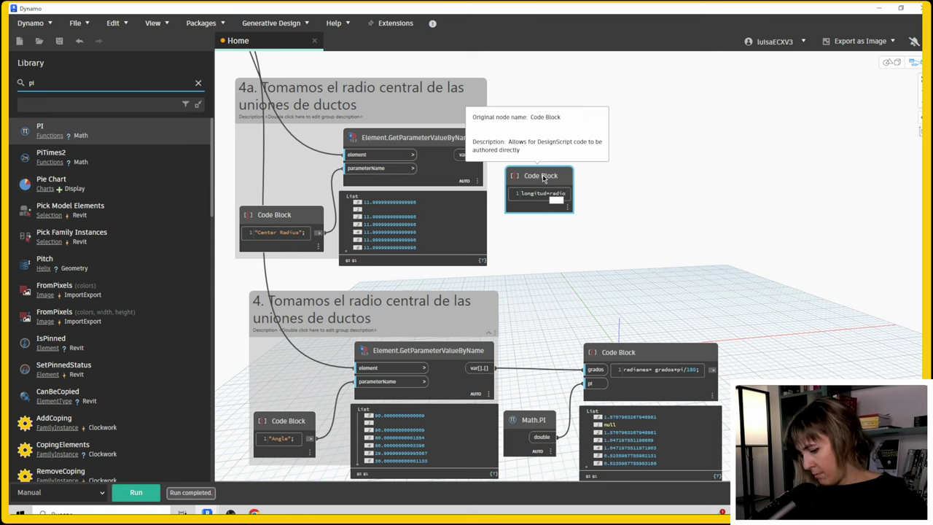
pyautogui.write('*angulora')
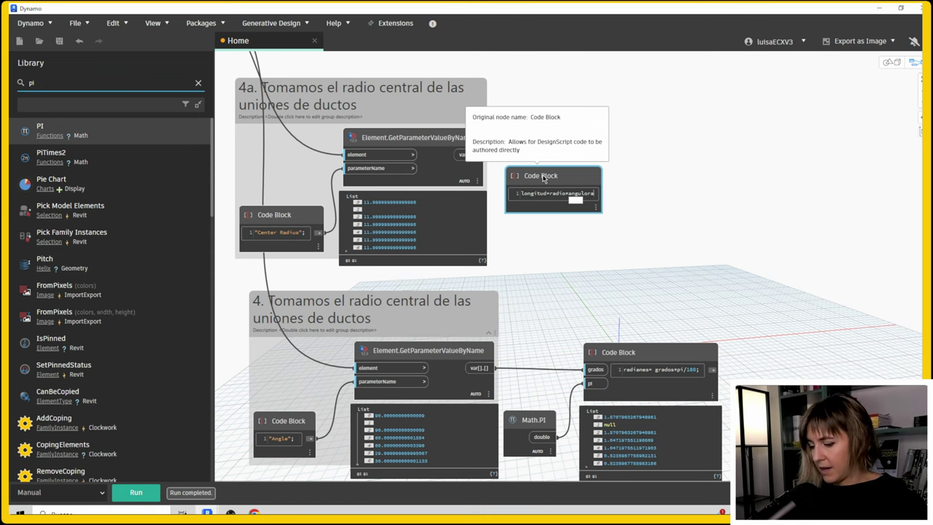
pyautogui.write('dianes;')
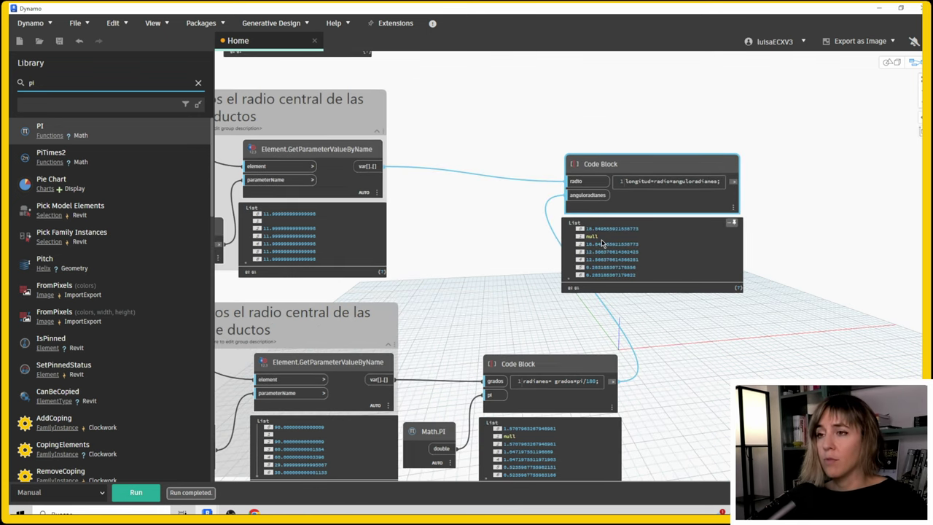
pyautogui.scroll(-3, 601, 239)
pyautogui.scroll(-2, 650, 296)
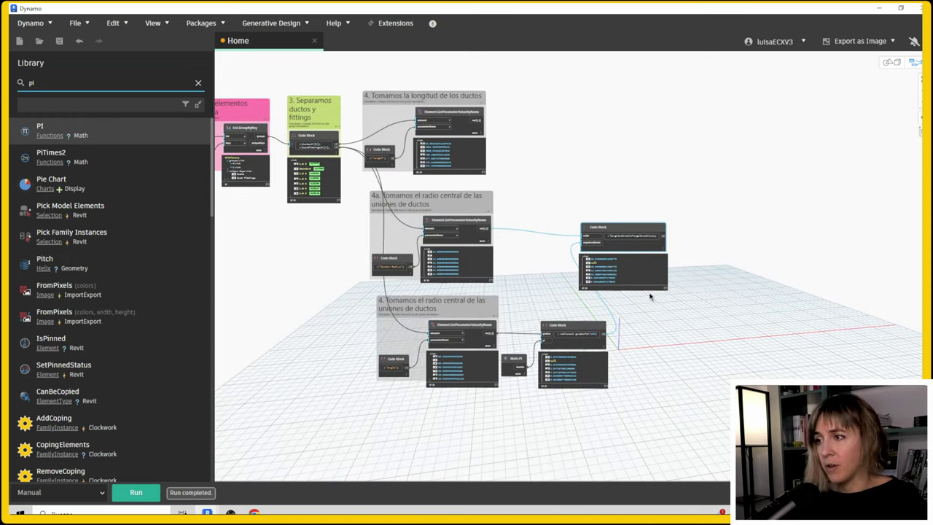
pyautogui.scroll(2, 402, 322)
pyautogui.scroll(2, 319, 215)
pyautogui.scroll(2, 350, 284)
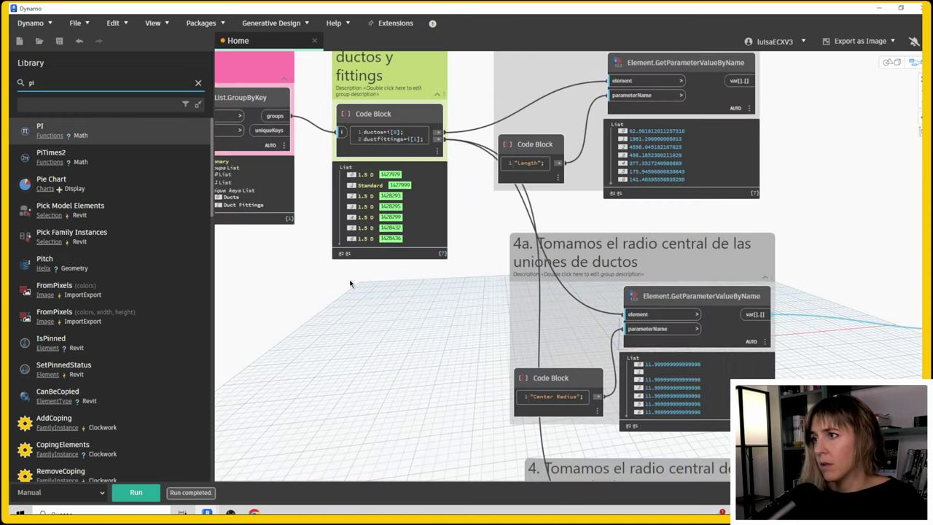
pyautogui.scroll(-2, 369, 311)
pyautogui.scroll(2, 392, 260)
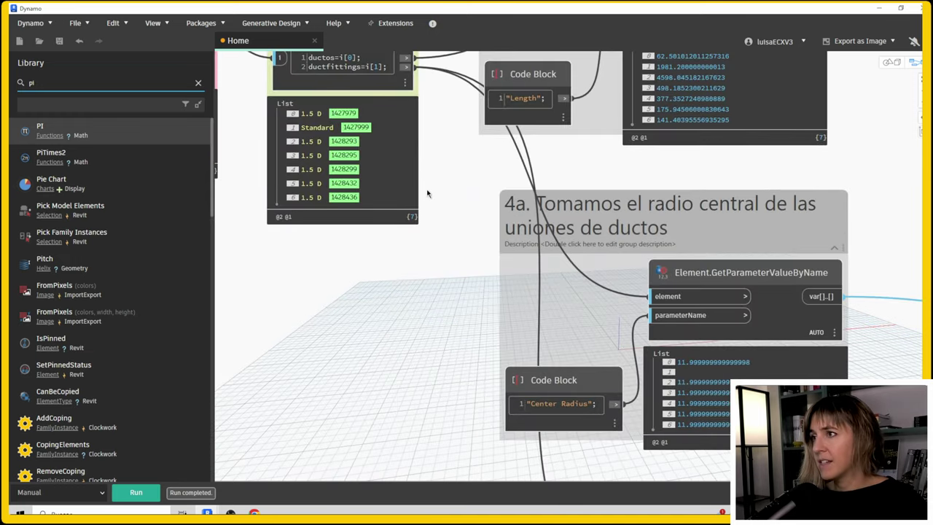
pyautogui.scroll(2, 379, 277)
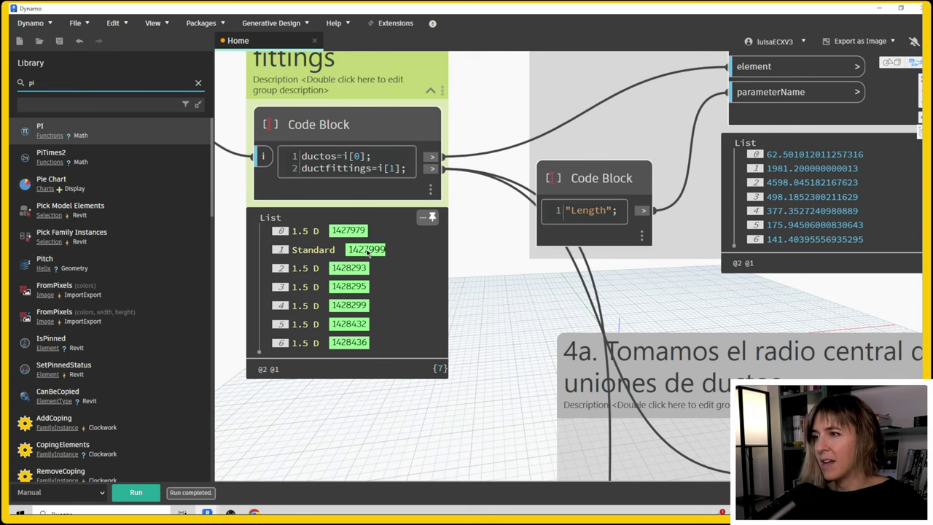
pyautogui.click(880, 8)
# Use Manage > Select by ID to pick the round endcap and zoom to it
pyautogui.click(395, 20)
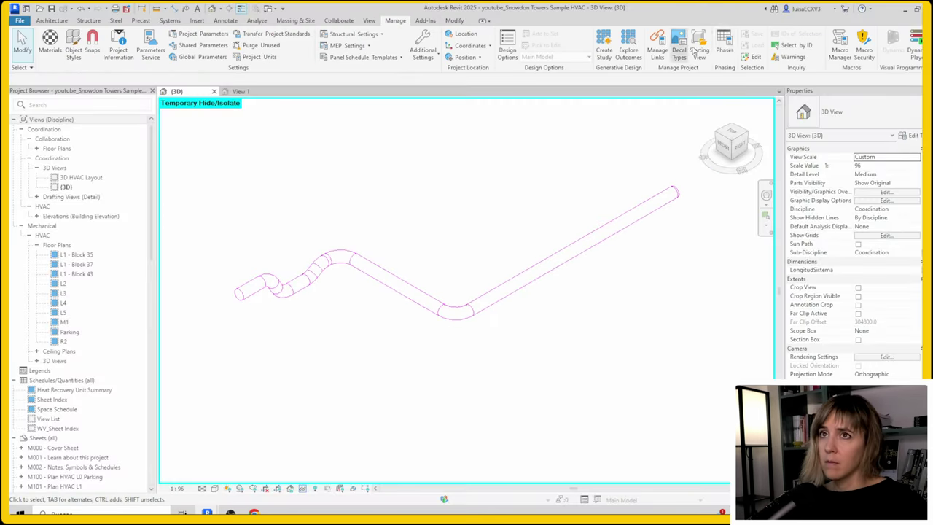
pyautogui.click(786, 47)
pyautogui.press('Return')
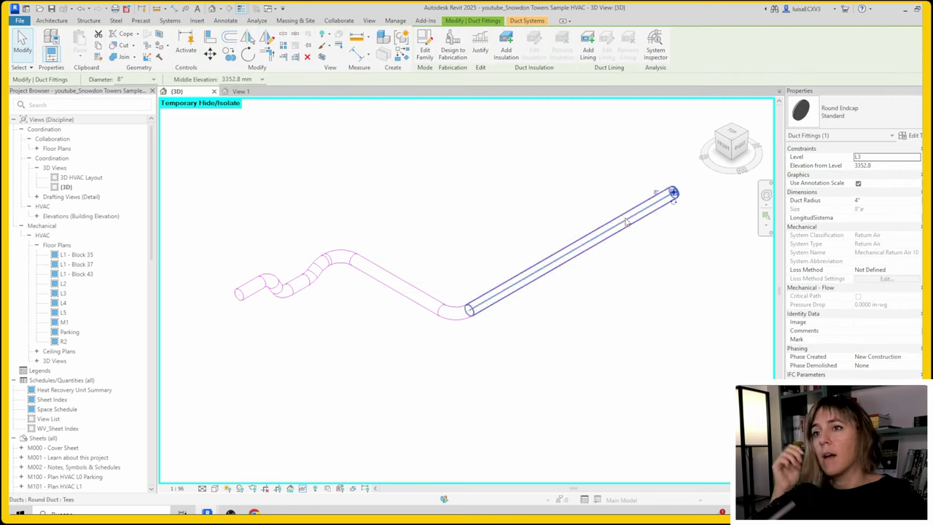
pyautogui.scroll(2, 624, 267)
pyautogui.scroll(2, 591, 290)
pyautogui.scroll(1, 631, 259)
pyautogui.scroll(-1, 490, 289)
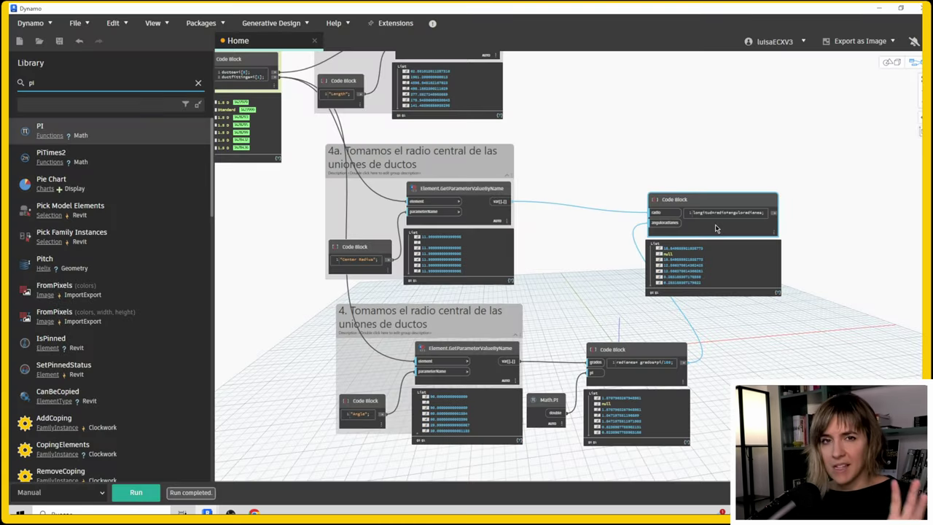
# Group the Code Blocks as '5. Convertimos grados a radianes' and '6. Calculamos la longitud de los codos'
pyautogui.moveTo(716, 229); pyautogui.dragTo(743, 220)
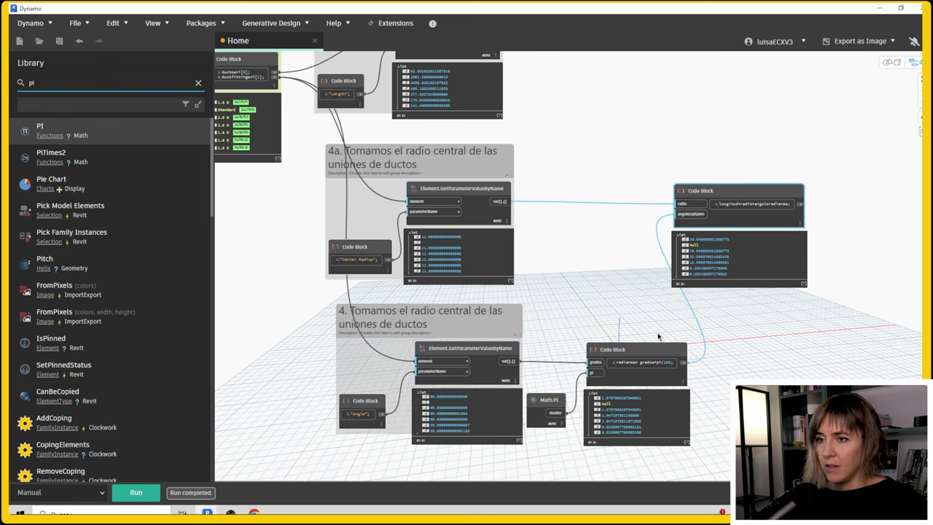
pyautogui.moveTo(639, 352); pyautogui.dragTo(644, 347)
pyautogui.moveTo(596, 373); pyautogui.dragTo(541, 438)
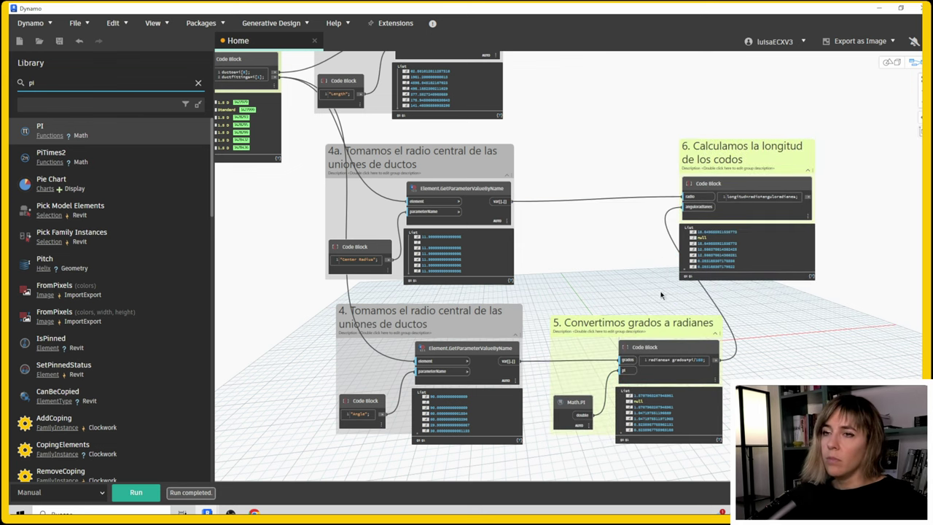
pyautogui.scroll(-3, 711, 291)
pyautogui.scroll(2, 775, 239)
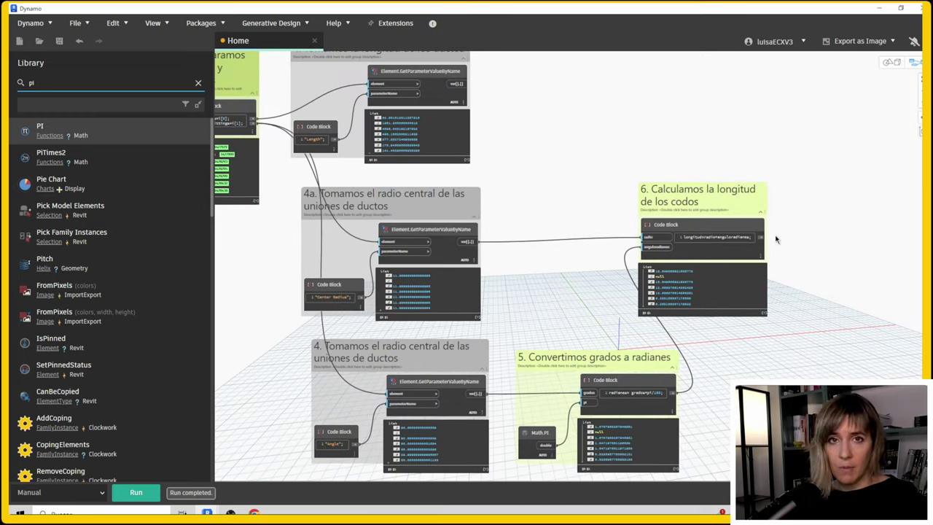
pyautogui.scroll(5, 391, 207)
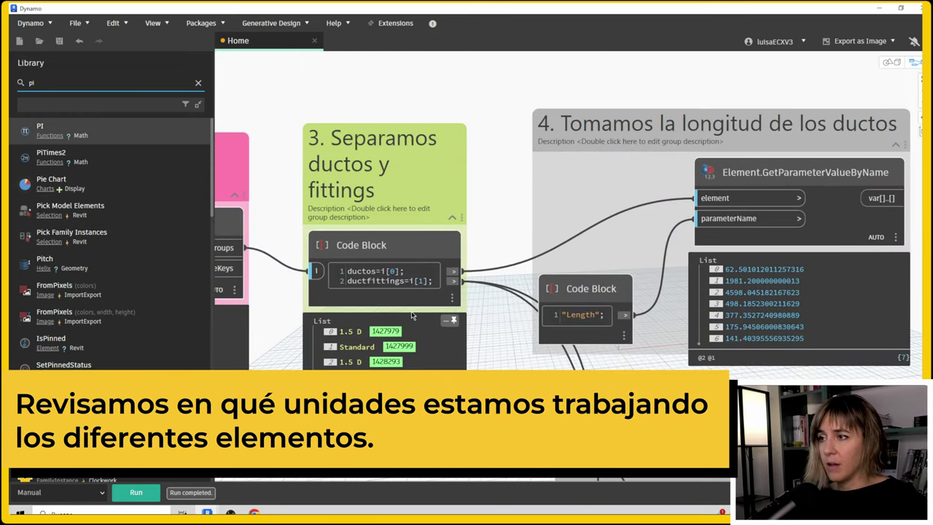
pyautogui.moveTo(413, 315); pyautogui.dragTo(655, 321, button='middle')
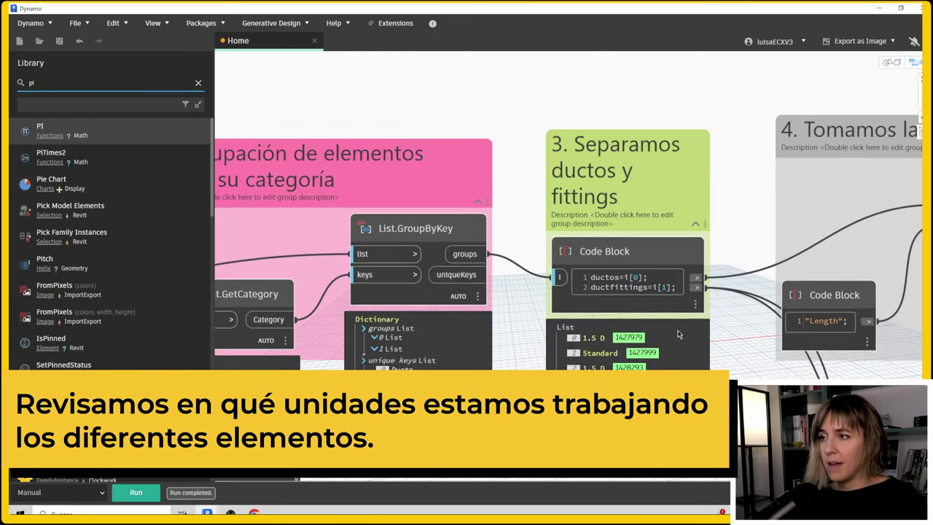
pyautogui.scroll(-3, 309, 311)
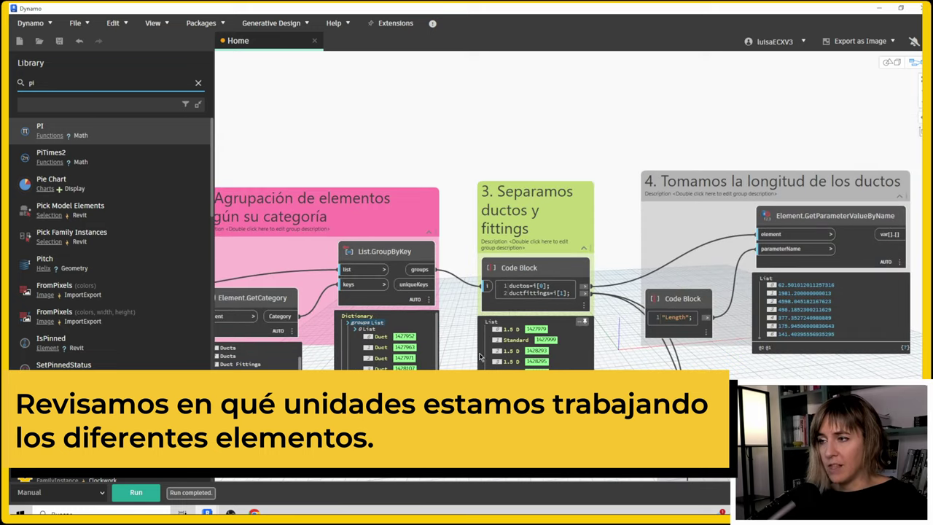
pyautogui.scroll(2, 469, 358)
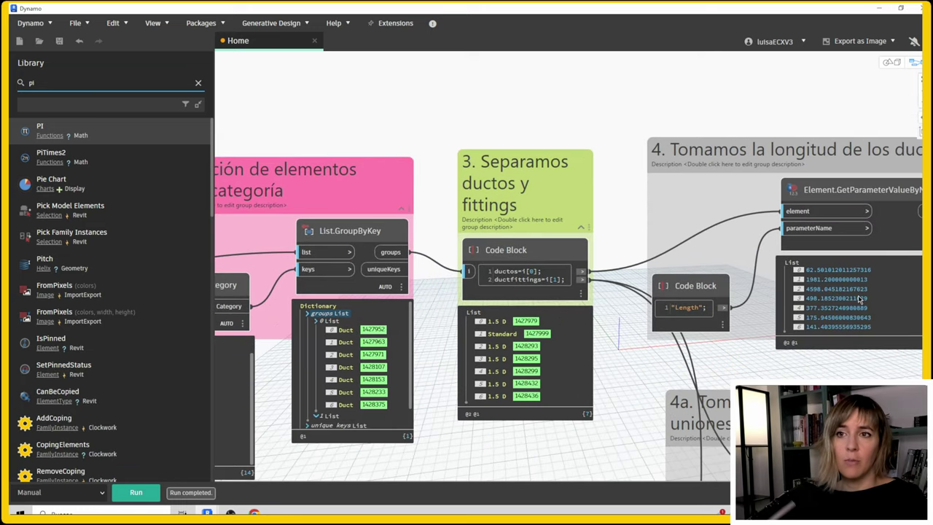
pyautogui.moveTo(524, 357)
pyautogui.scroll(1, 263, 398)
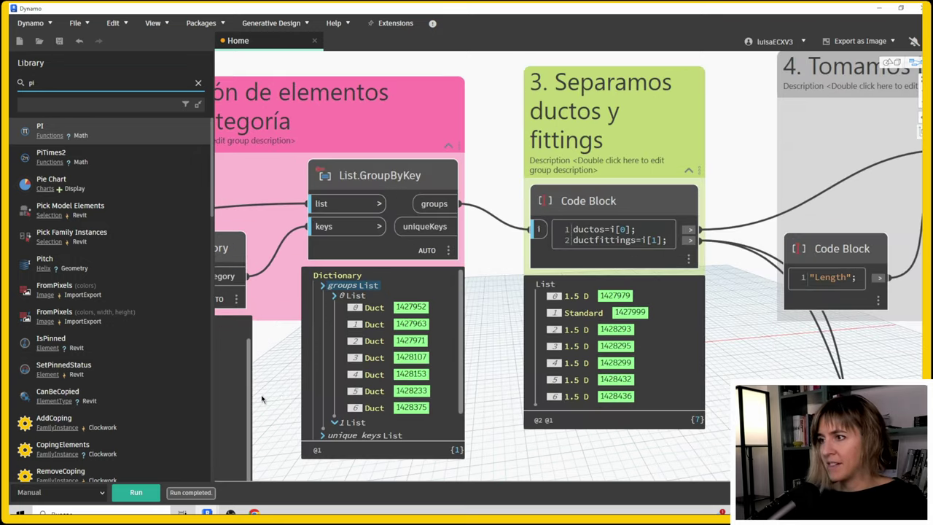
pyautogui.scroll(1, 276, 394)
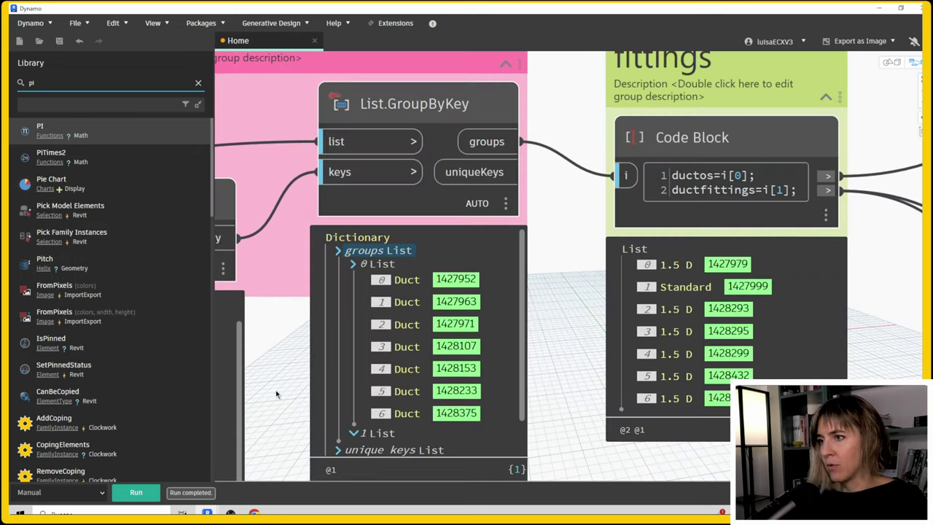
pyautogui.click(879, 11)
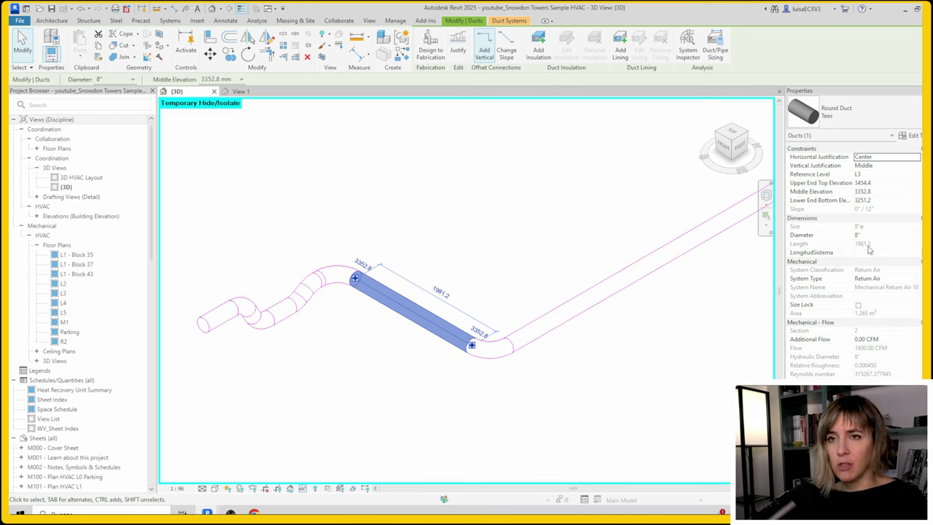
# Deselect the duct and select the lower round elbow to view its Center Radius and Angle
pyautogui.click(550, 394)
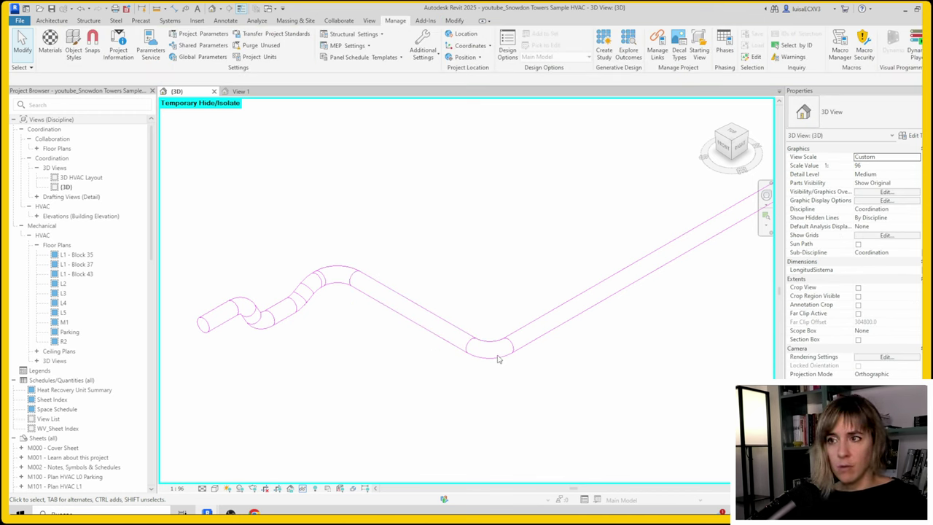
pyautogui.click(497, 336)
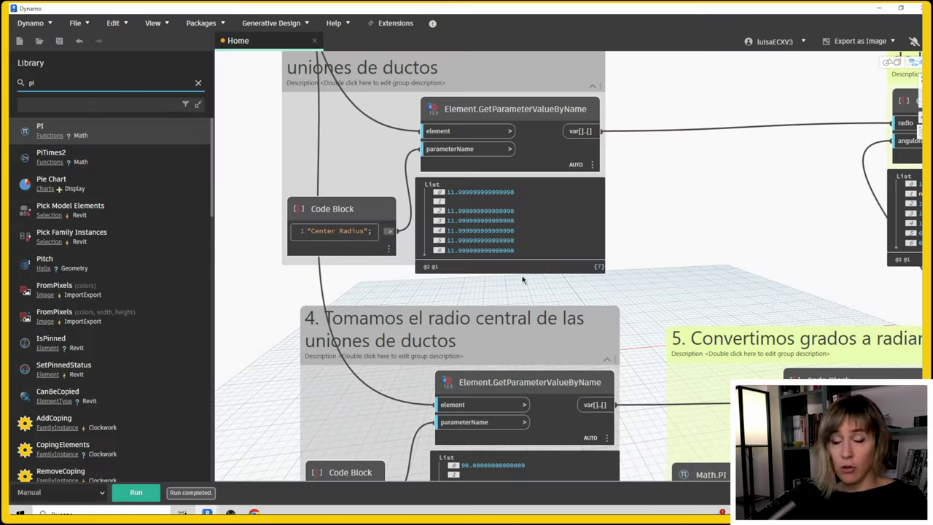
# Paste in a Code Block milimetro=pulgada*25.4; beside the elbow-length group
pyautogui.moveTo(610, 274); pyautogui.dragTo(499, 261, button='middle')
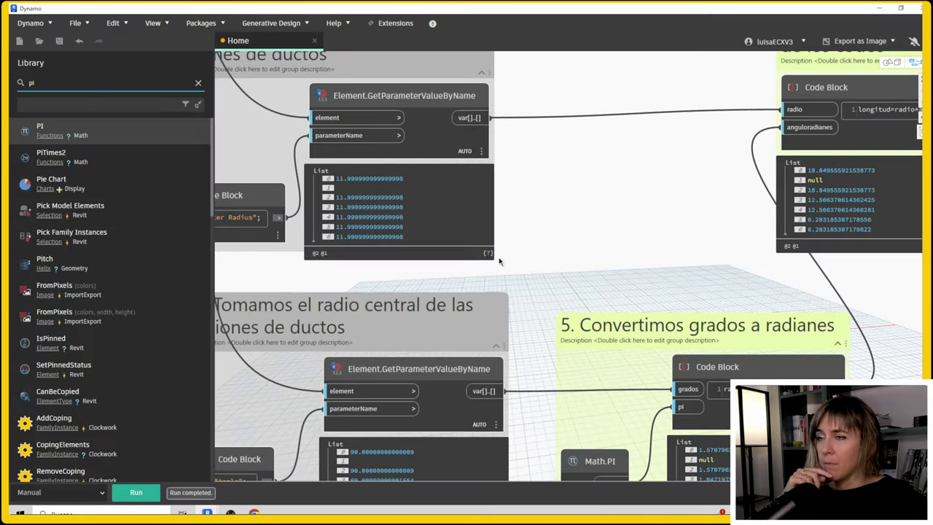
pyautogui.moveTo(597, 153); pyautogui.dragTo(554, 252, button='middle')
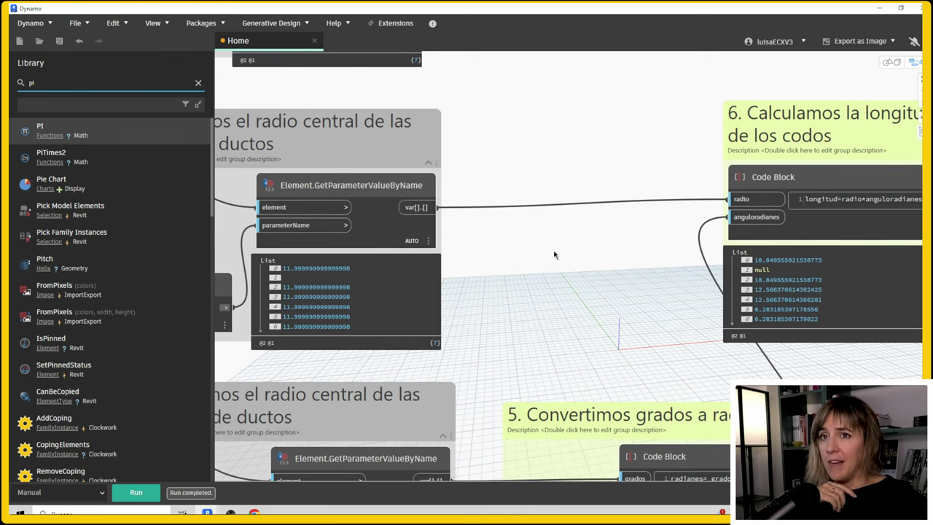
pyautogui.hotkey('ctrl', 'v')
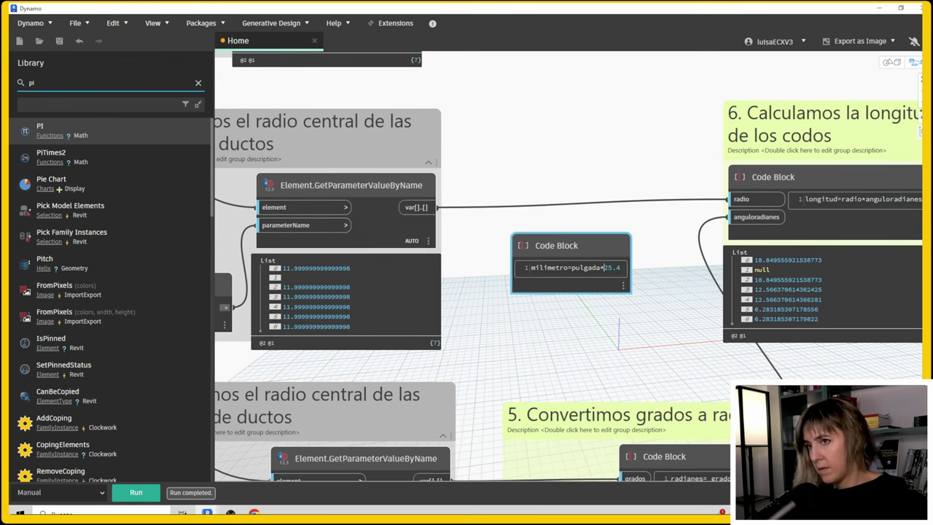
pyautogui.click(593, 297)
# Wire Center Radius into pulgada and the millimetres into radio, giving lengths 478.78, 319.19, 159.59
pyautogui.scroll(-3, 510, 255)
pyautogui.scroll(3, 437, 219)
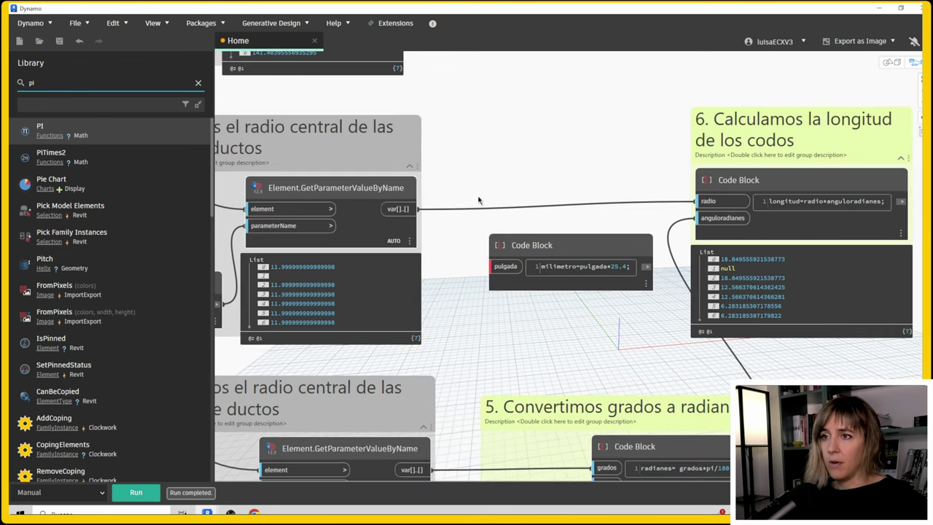
pyautogui.moveTo(407, 212); pyautogui.dragTo(495, 272)
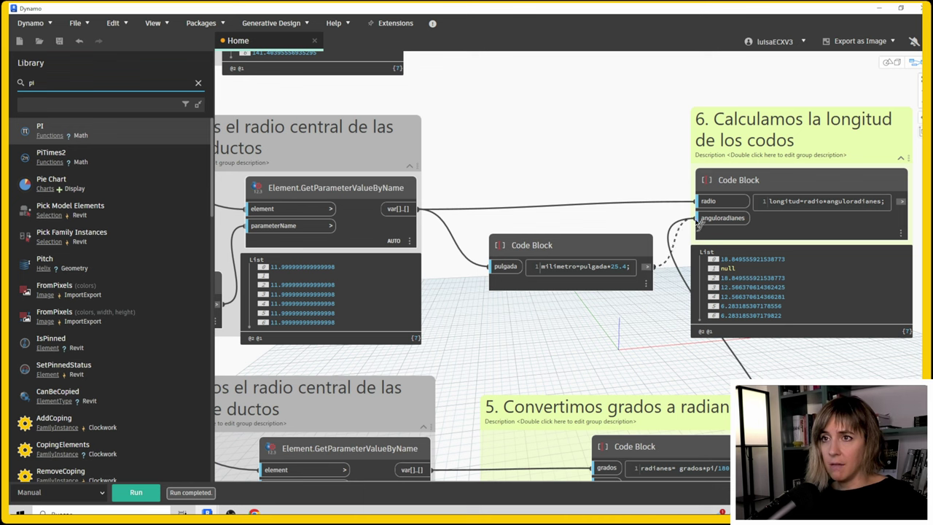
pyautogui.moveTo(646, 267); pyautogui.dragTo(698, 201)
pyautogui.moveTo(561, 245); pyautogui.dragTo(545, 199)
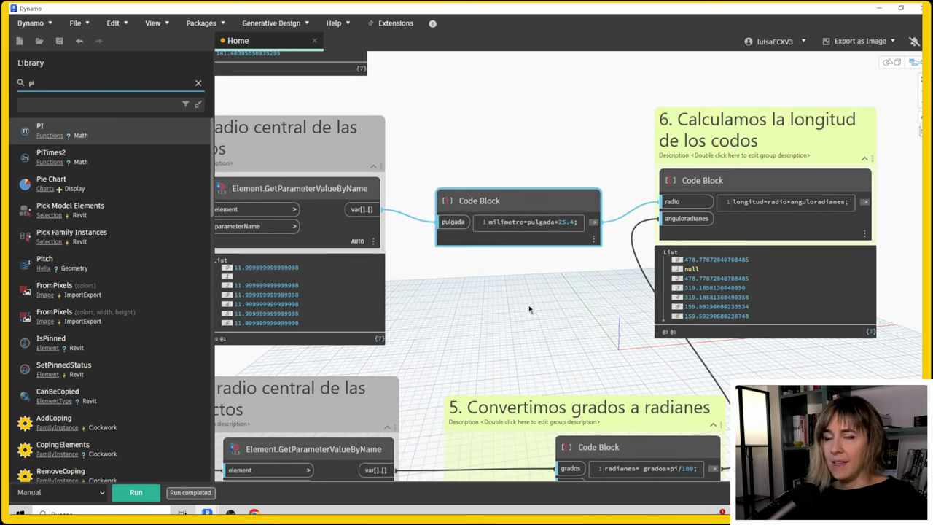
pyautogui.moveTo(560, 311); pyautogui.dragTo(524, 311, button='middle')
pyautogui.scroll(2, 768, 331)
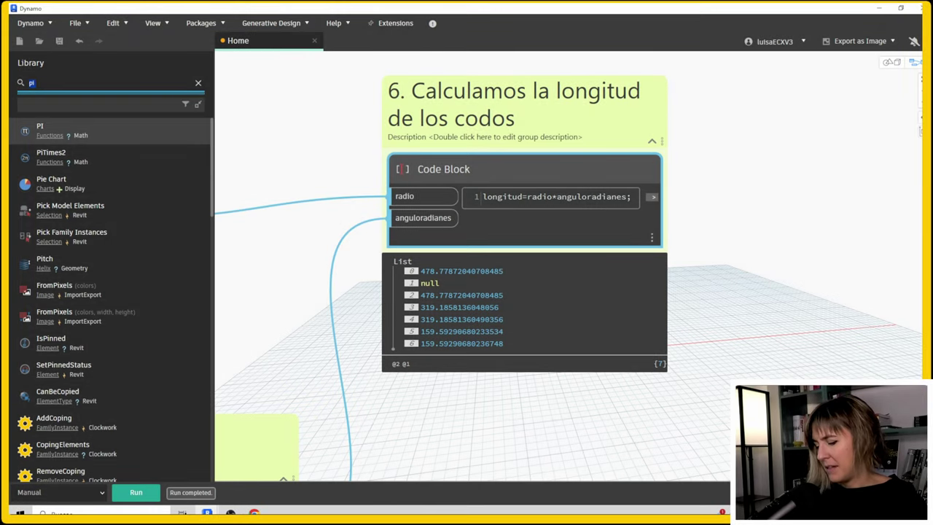
# Search the library and place a Math.Sum node for the elbow lengths
pyautogui.write('m')
pyautogui.click(44, 128)
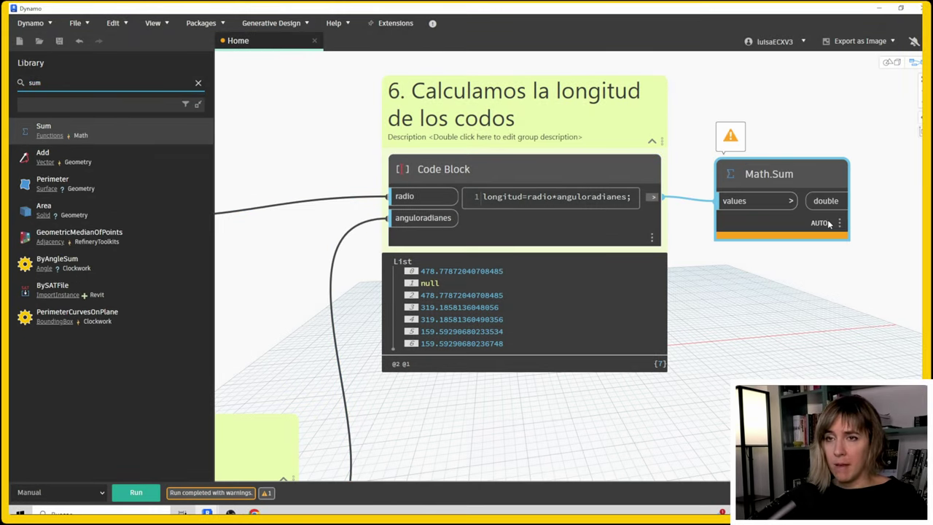
pyautogui.scroll(-2, 888, 251)
pyautogui.scroll(2, 888, 250)
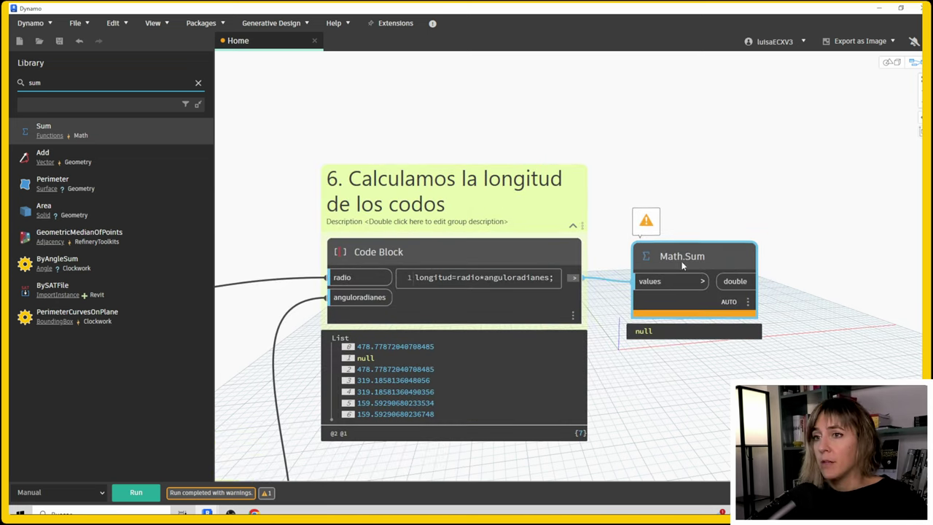
pyautogui.moveTo(681, 256); pyautogui.dragTo(721, 254)
# Add a Python Script node and paste in code that removes null values
pyautogui.doubleClick(34, 82)
pyautogui.write('python')
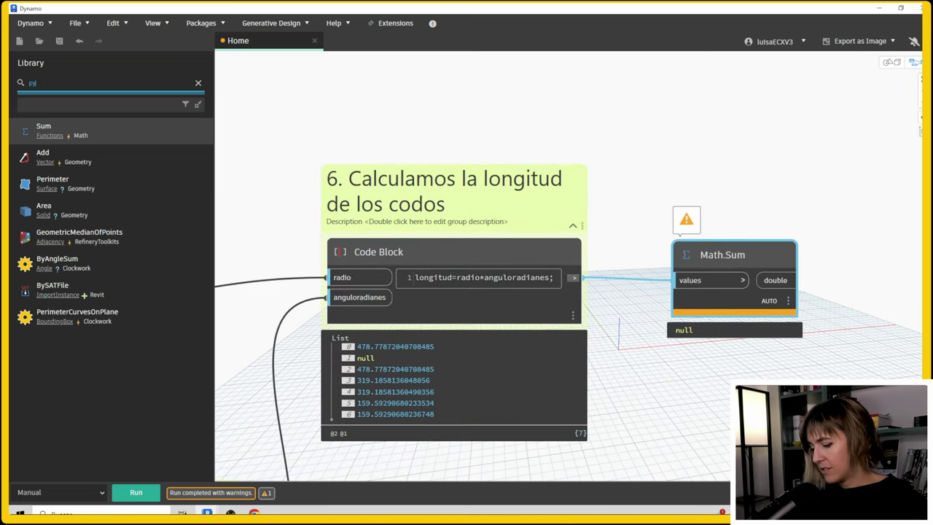
pyautogui.click(59, 126)
pyautogui.scroll(-1, 542, 251)
pyautogui.moveTo(543, 252); pyautogui.dragTo(592, 158)
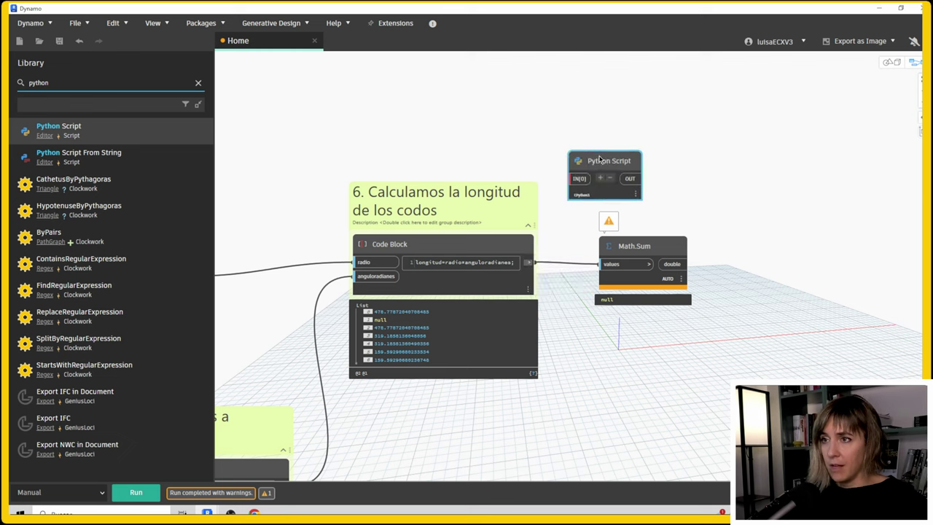
pyautogui.doubleClick(592, 158)
pyautogui.hotkey('ctrl', 'a')
pyautogui.write('# Input: una lista de números que puede contener valores None numbers = IN[0]  # Filtrar la lista para eliminar elementos None cleaned_numbers = [num for num in numbers if num is not None]  # Output OUT = cleaned_numbers')
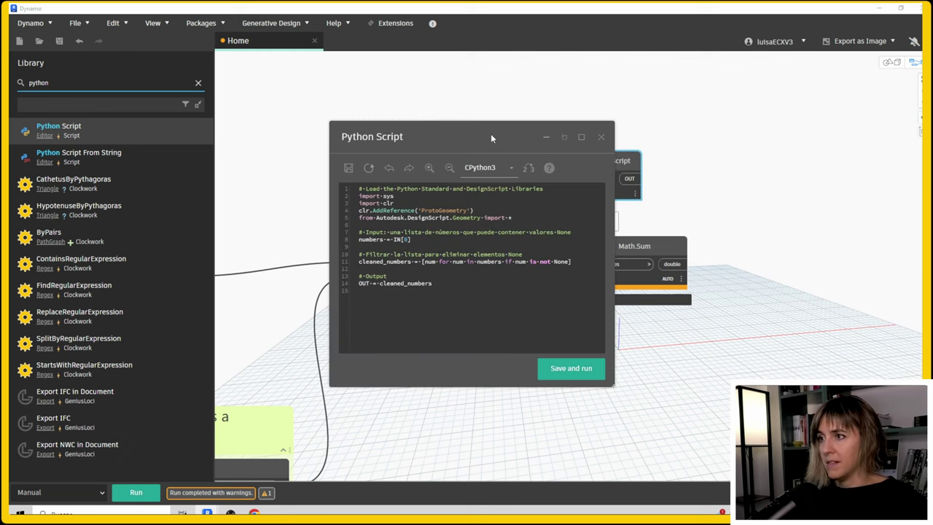
pyautogui.moveTo(491, 133)
pyautogui.mouseDown()
pyautogui.moveTo(678, 157)
pyautogui.moveTo(710, 333)
pyautogui.moveTo(419, 213)
pyautogui.moveTo(458, 205)
pyautogui.mouseUp()
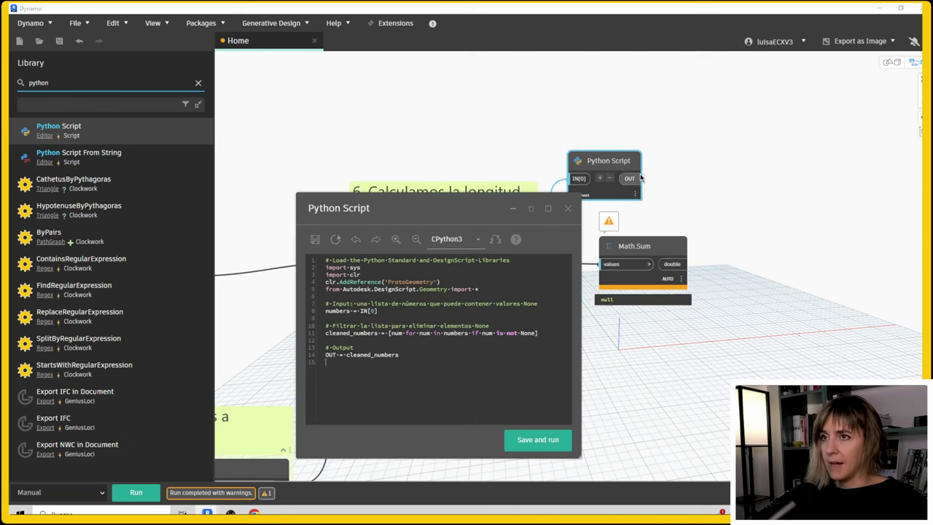
# Wire elbow lengths through the Python script into Math.Sum and run, totalling 1915.11
pyautogui.moveTo(640, 178)
pyautogui.mouseDown()
pyautogui.moveTo(610, 263)
pyautogui.moveTo(757, 219)
pyautogui.mouseUp()
pyautogui.moveTo(588, 167); pyautogui.dragTo(622, 209)
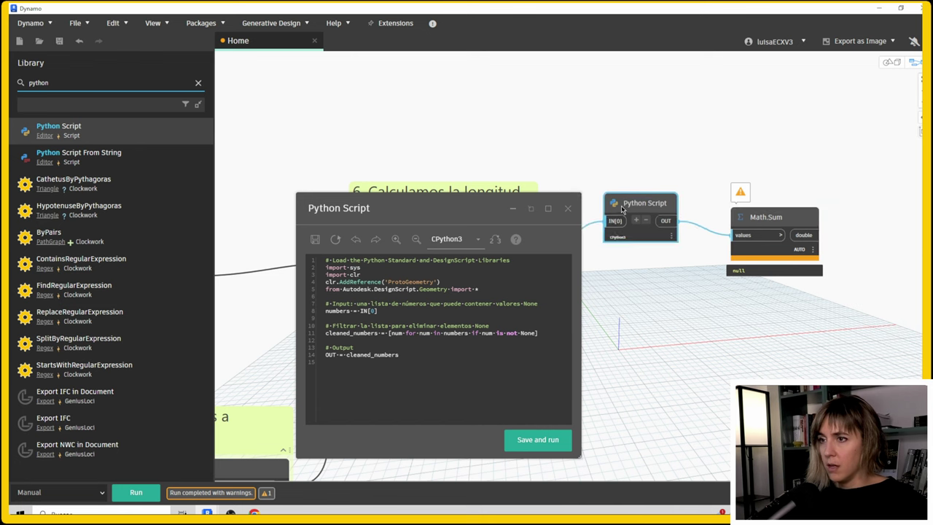
pyautogui.click(537, 439)
pyautogui.scroll(4, 576, 310)
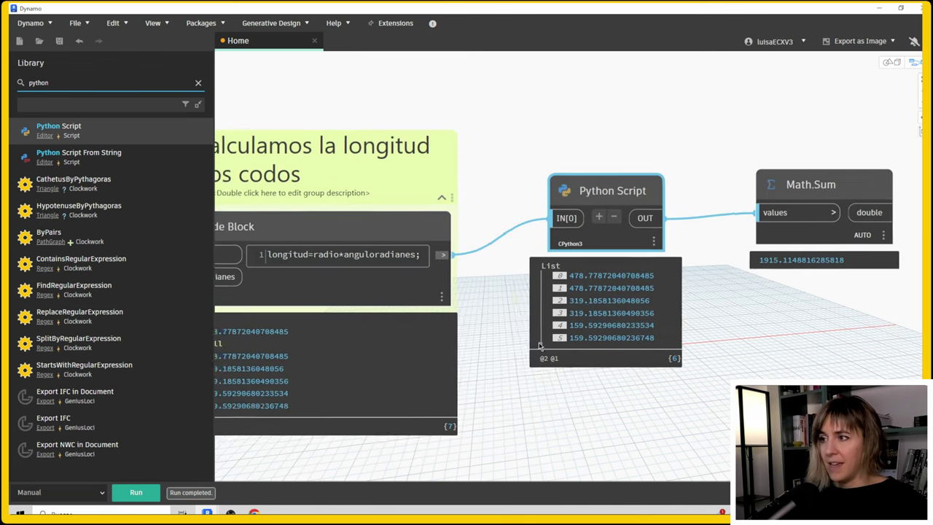
pyautogui.moveTo(539, 346); pyautogui.dragTo(607, 338, button='middle')
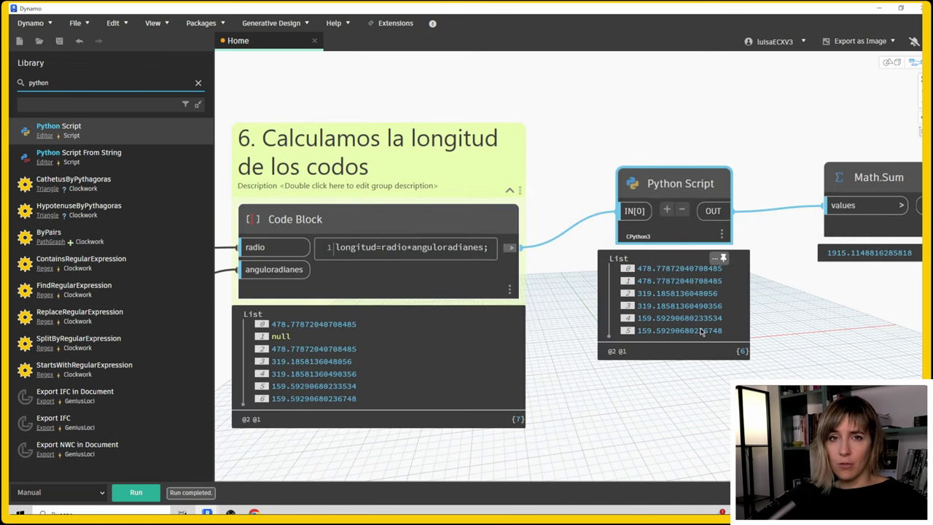
pyautogui.scroll(-5, 656, 328)
pyautogui.moveTo(619, 171); pyautogui.dragTo(705, 143)
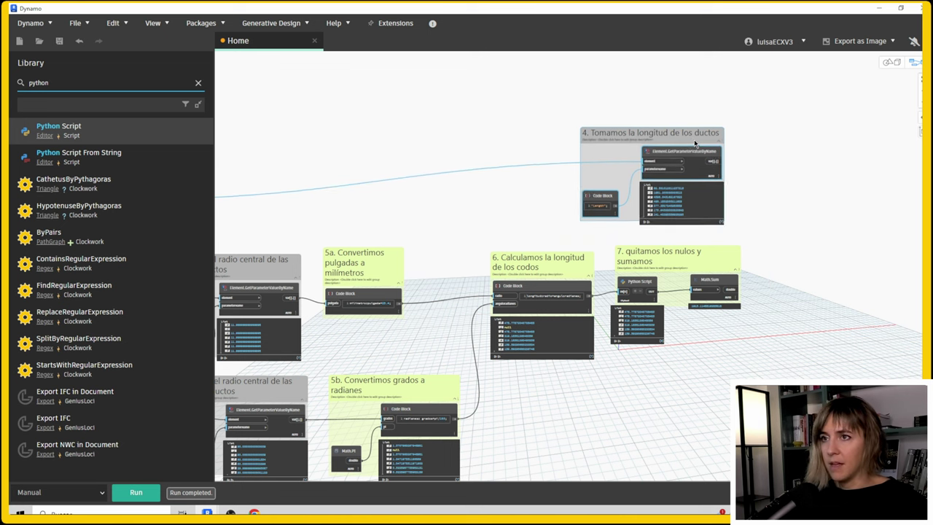
# Delete the old Math.Sum node from group 7
pyautogui.scroll(3, 894, 163)
pyautogui.scroll(2, 895, 163)
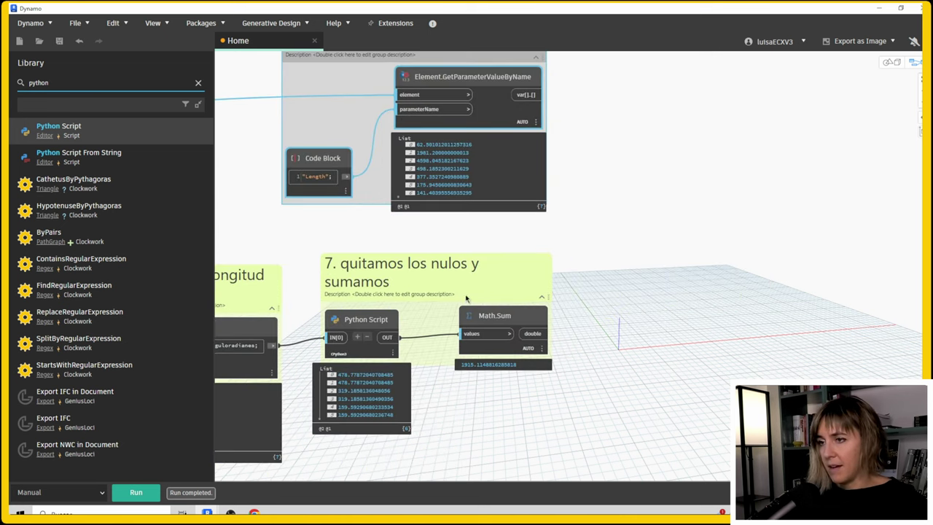
pyautogui.moveTo(498, 345); pyautogui.dragTo(529, 354, button='middle')
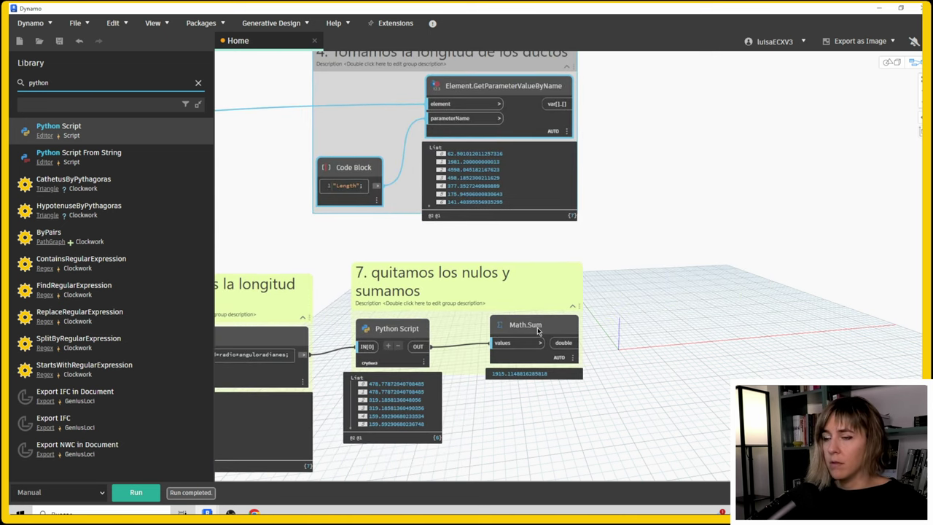
pyautogui.click(537, 330)
pyautogui.press('Delete')
pyautogui.scroll(-1, 599, 342)
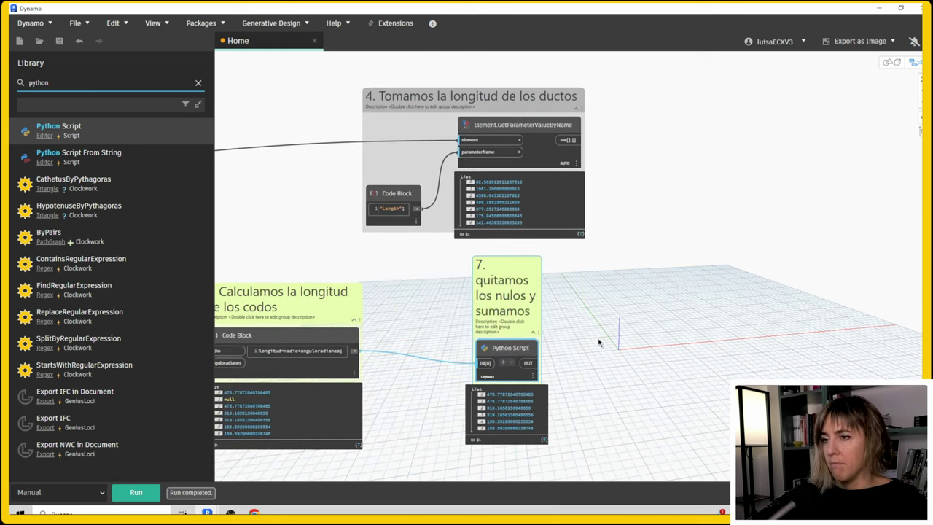
pyautogui.moveTo(592, 342); pyautogui.dragTo(582, 344, button='middle')
# Join duct lengths (list0) and cleaned elbow lengths (list1) with List.Join, summing to 9749.75
pyautogui.doubleClick(70, 86)
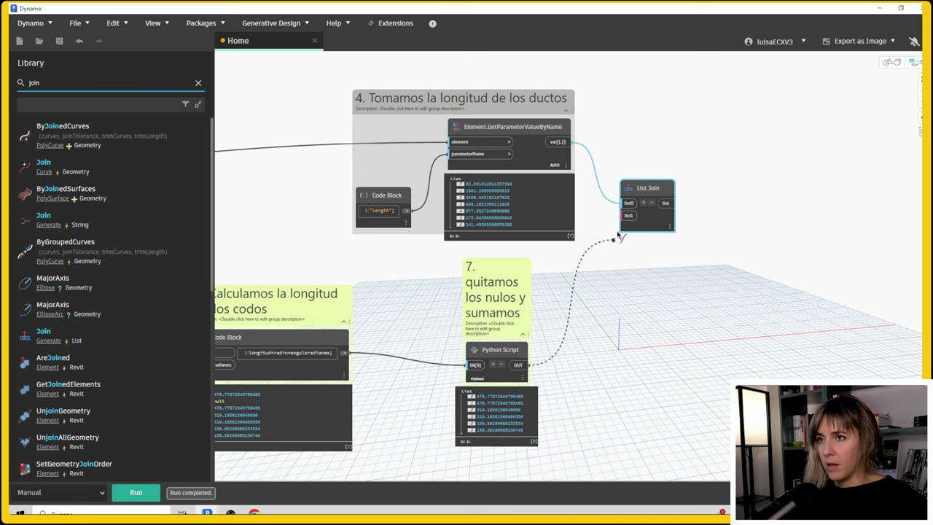
pyautogui.click(628, 215)
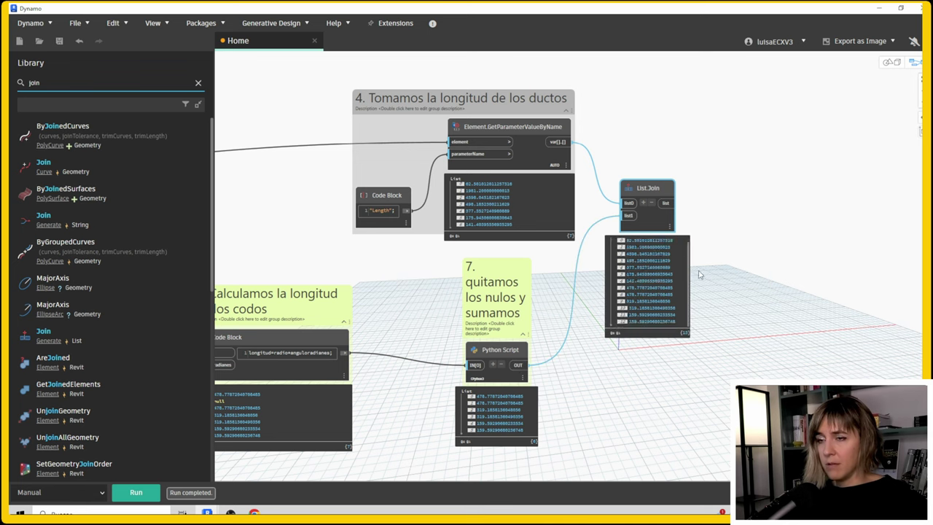
pyautogui.scroll(5, 698, 274)
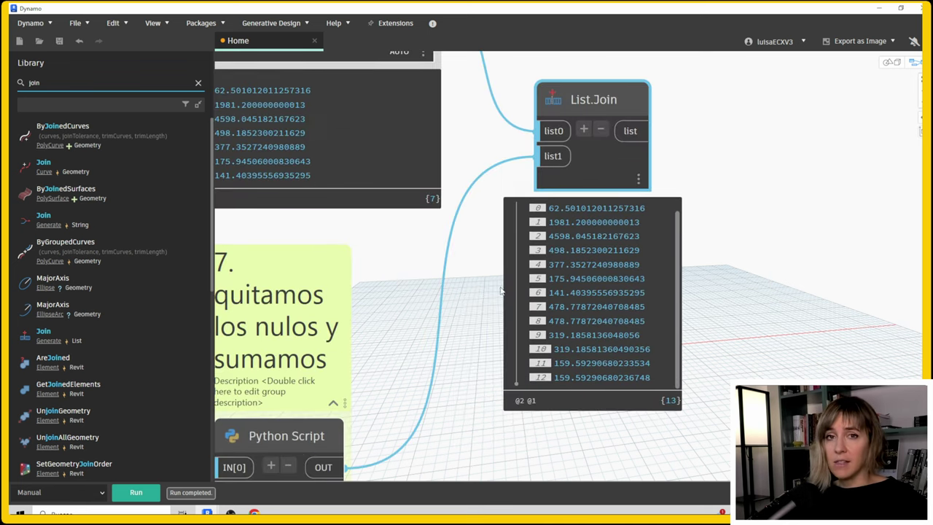
pyautogui.scroll(-3, 502, 290)
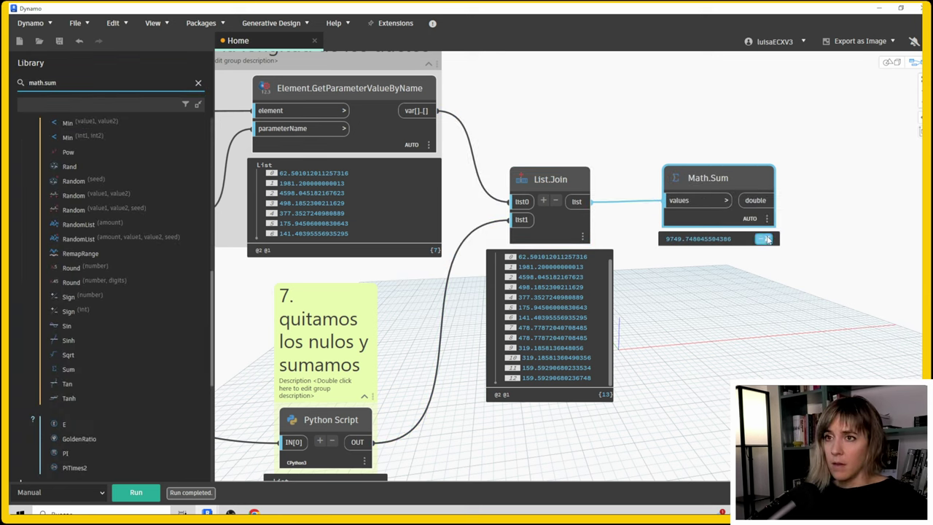
pyautogui.moveTo(728, 225); pyautogui.dragTo(737, 226)
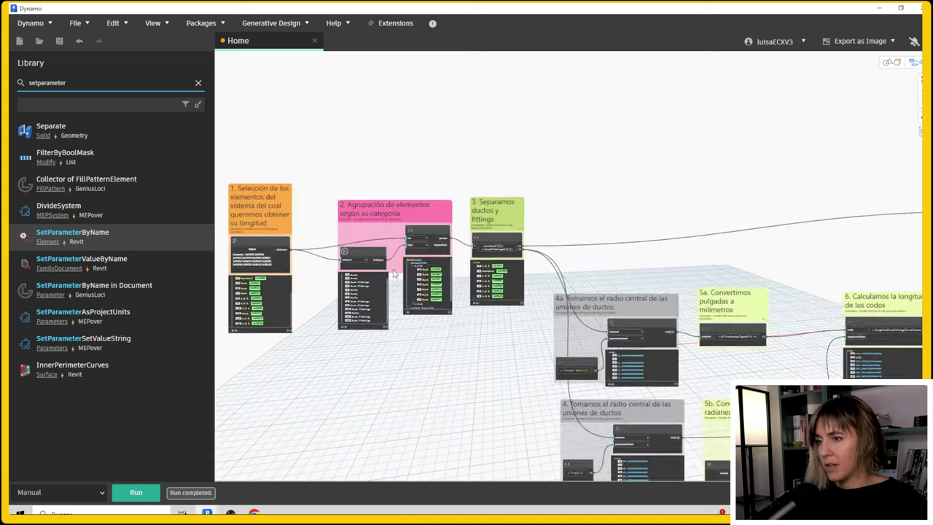
# Group the Element.SetParameterByName nodes that write LongitudSistema into a new group 9
pyautogui.scroll(3, 467, 253)
pyautogui.moveTo(241, 240); pyautogui.dragTo(419, 230, button='middle')
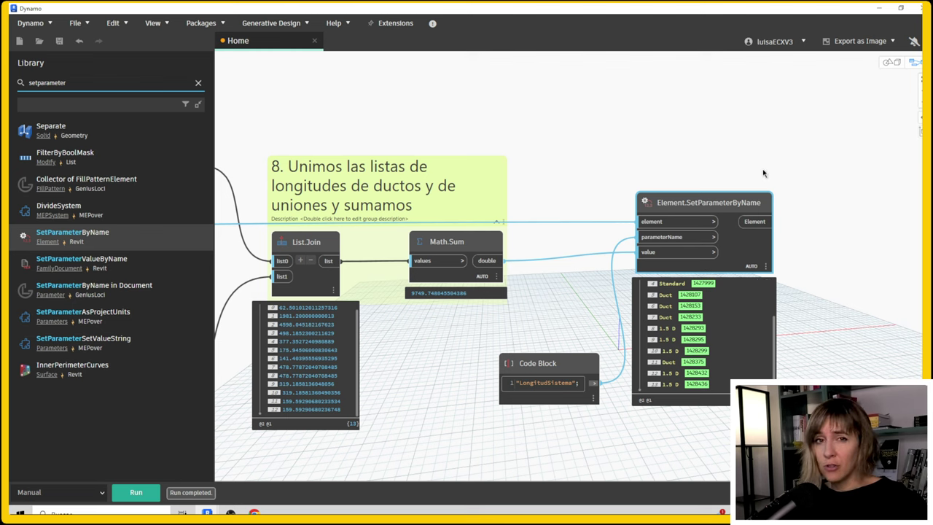
pyautogui.rightClick(557, 370)
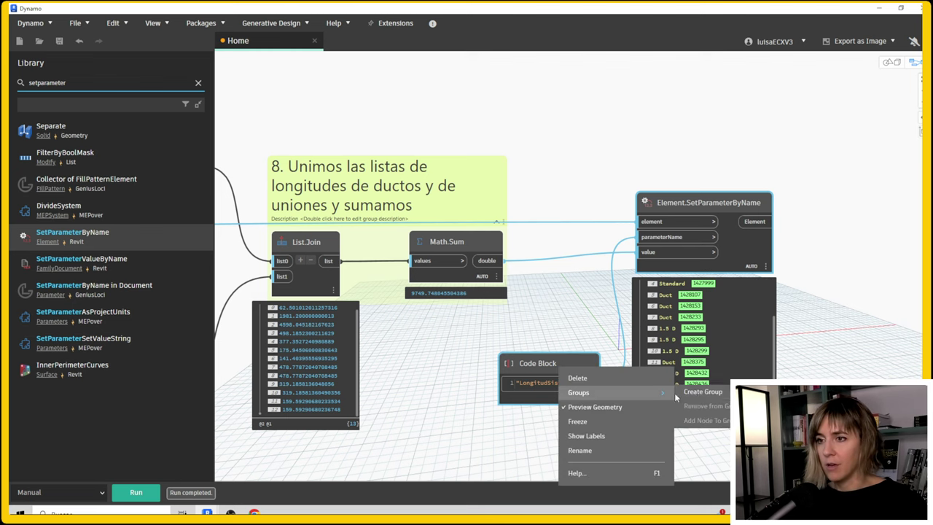
pyautogui.click(695, 392)
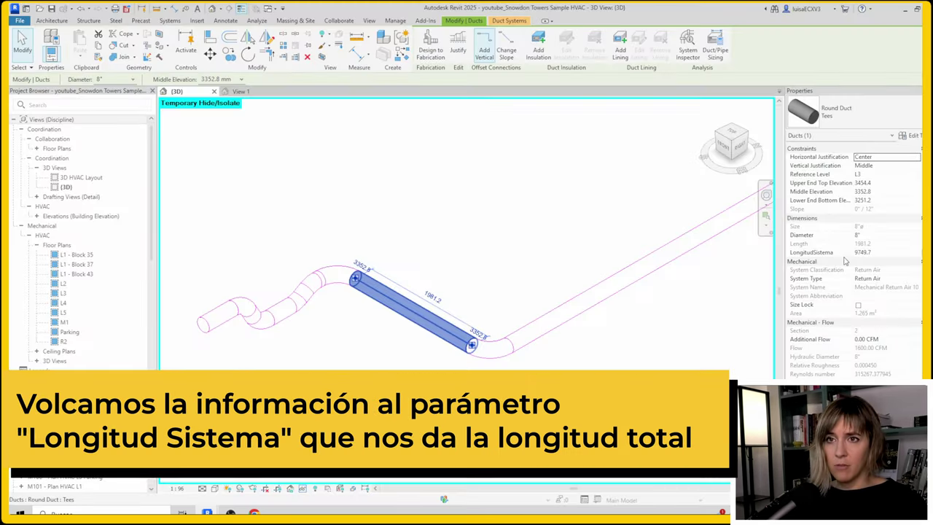
pyautogui.scroll(-2, 644, 314)
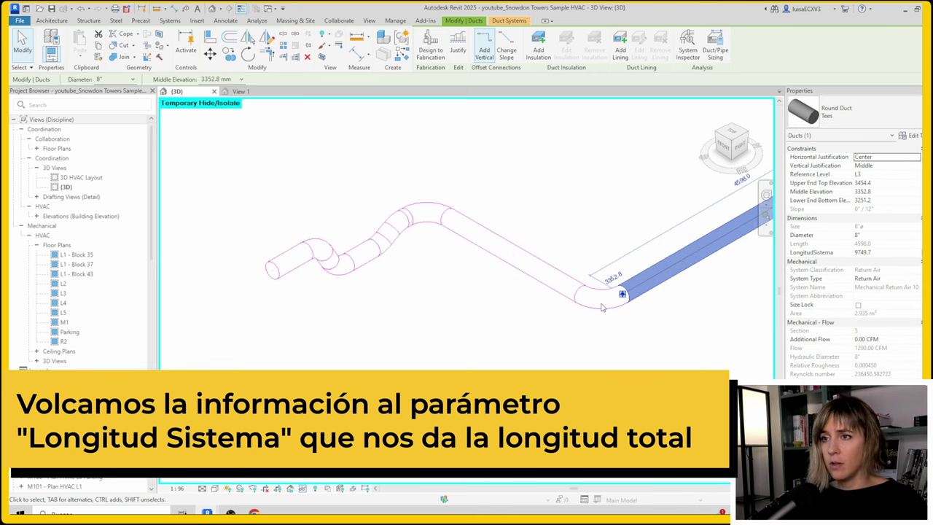
pyautogui.click(601, 309)
pyautogui.click(295, 261)
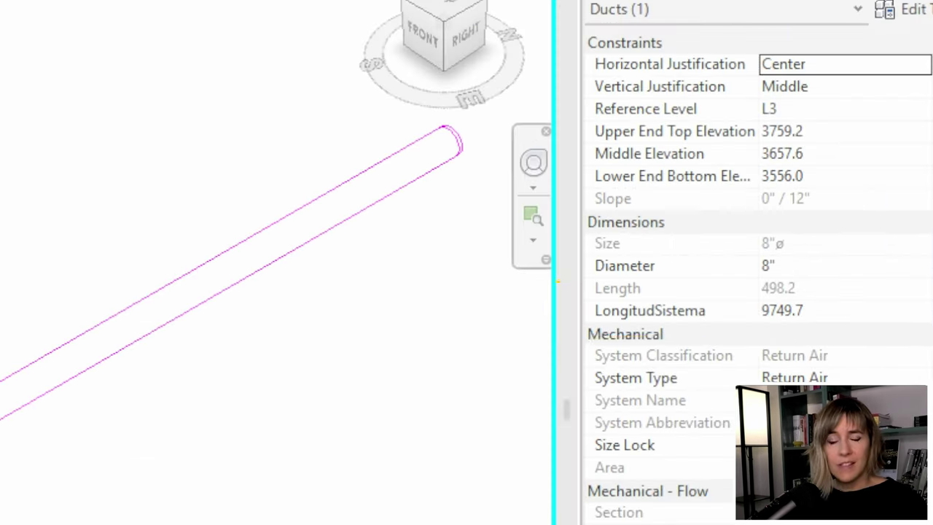